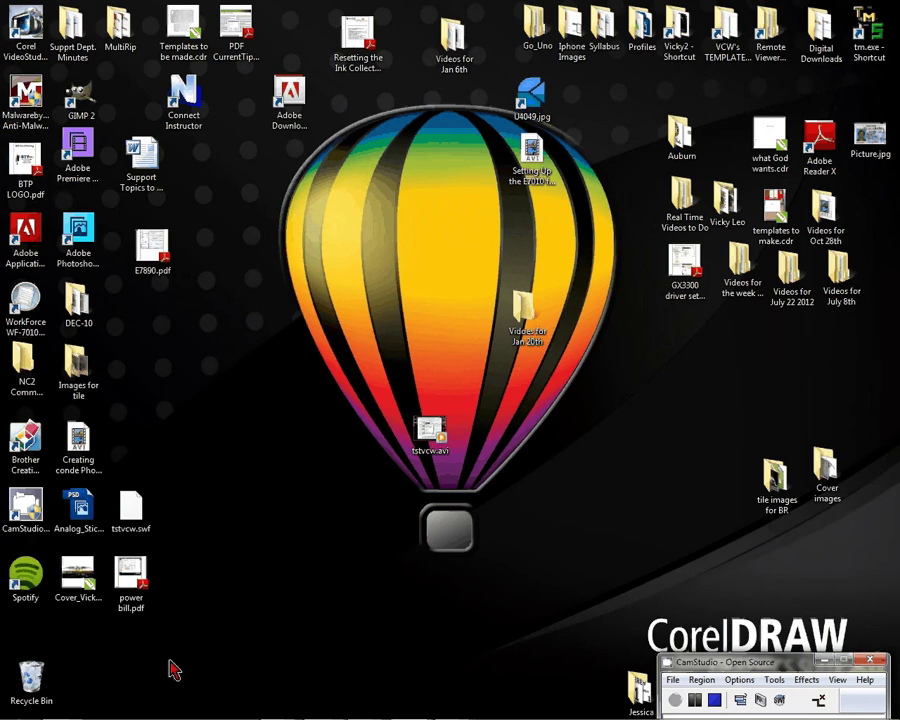
# Inspect the .icm files in the Profiles folder, including E7880 and Ricoh 3110, then close it
pyautogui.doubleClick(645, 35)
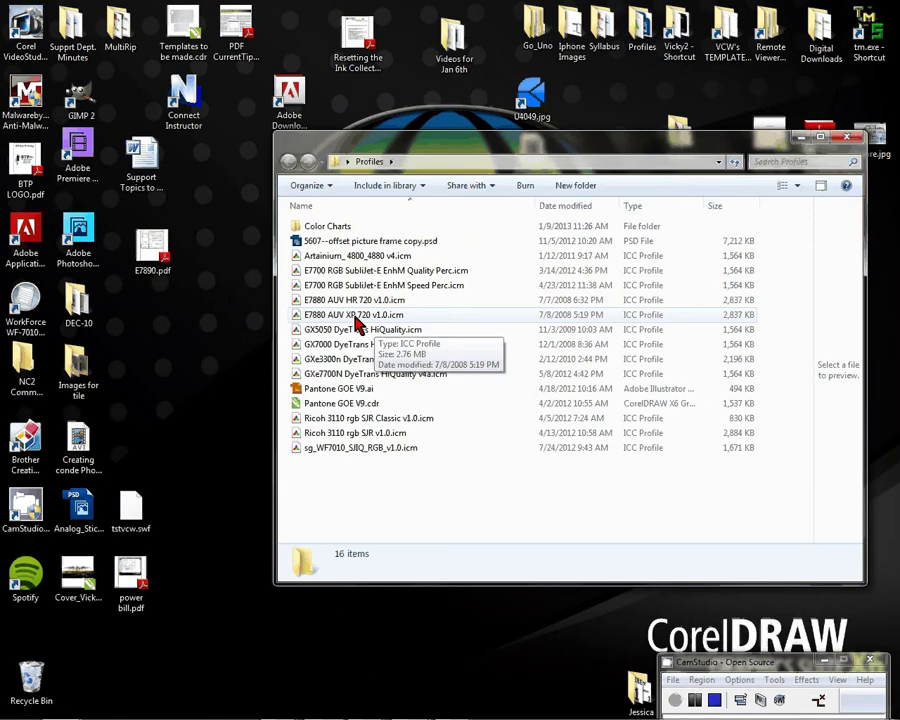
pyautogui.click(355, 316)
pyautogui.rightClick(368, 318)
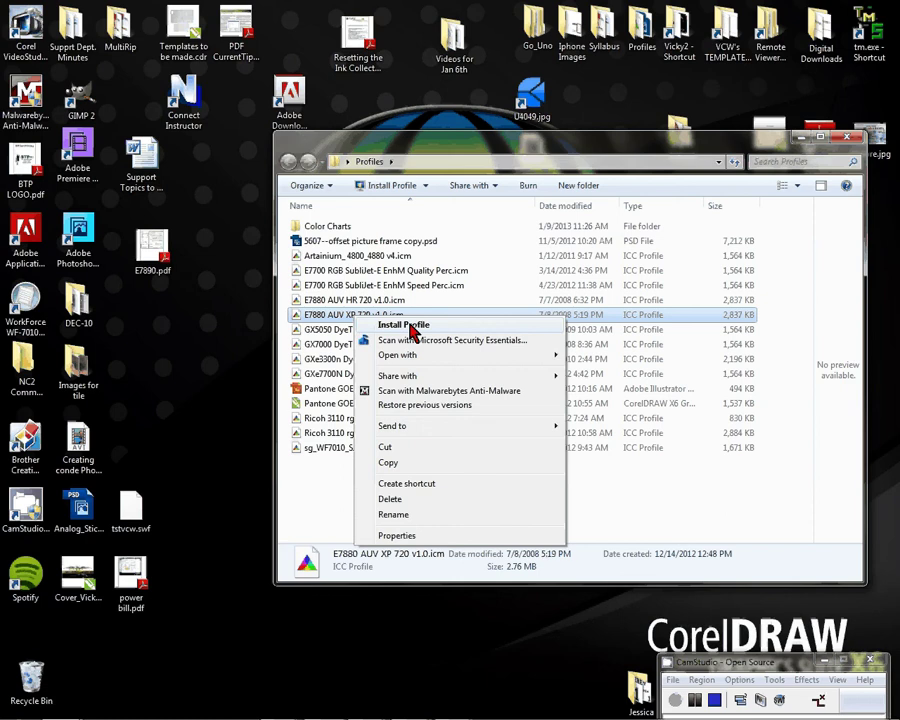
pyautogui.click(405, 325)
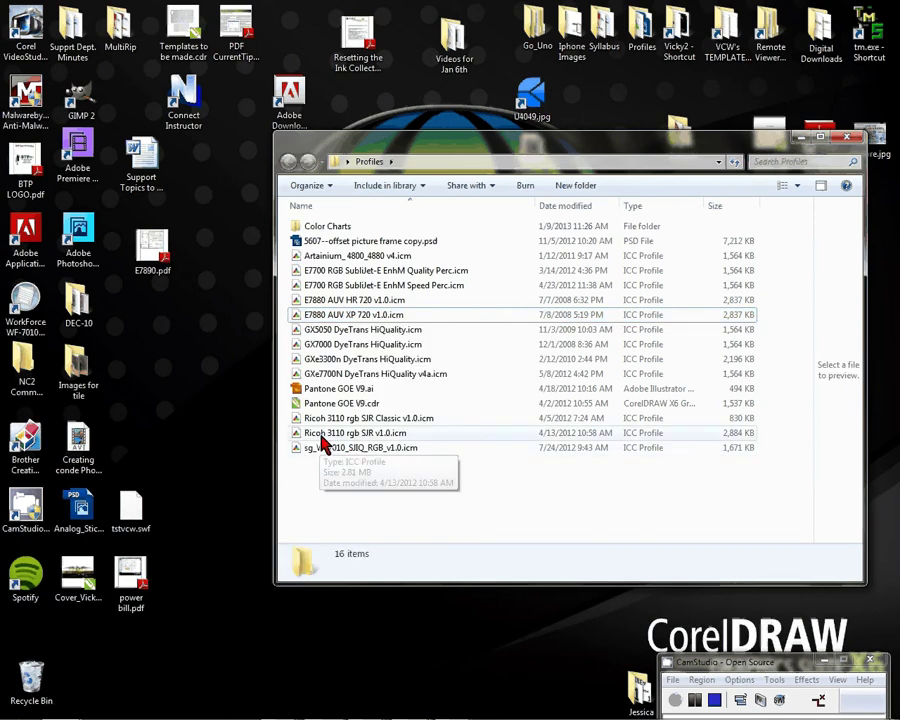
pyautogui.rightClick(318, 436)
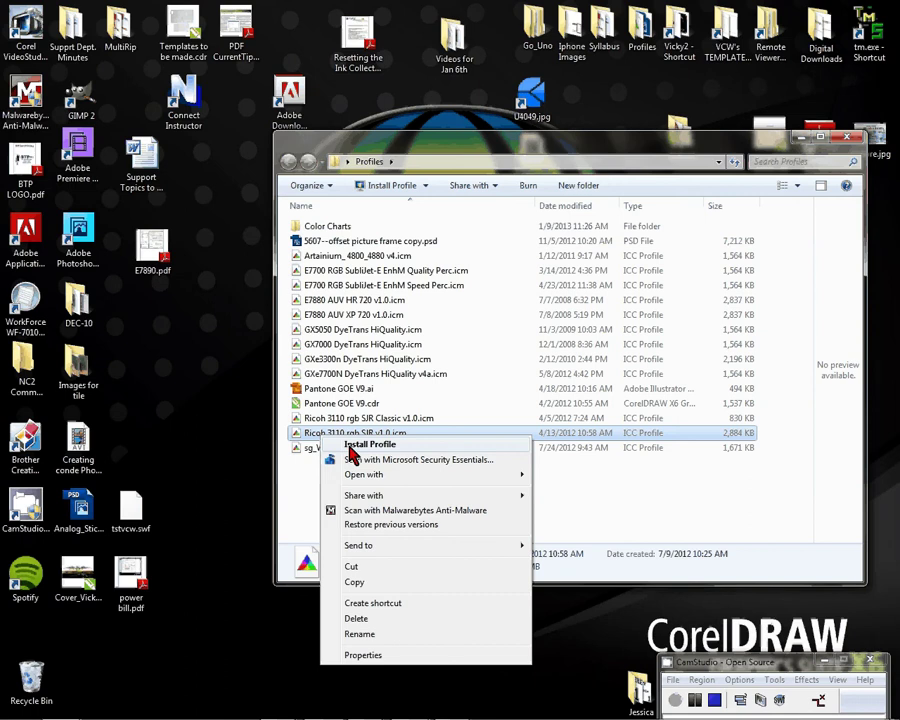
pyautogui.click(849, 140)
# Open Devices and Printers from the Start menu and select the GelSprinter GX e7700N
pyautogui.moveTo(49, 712)
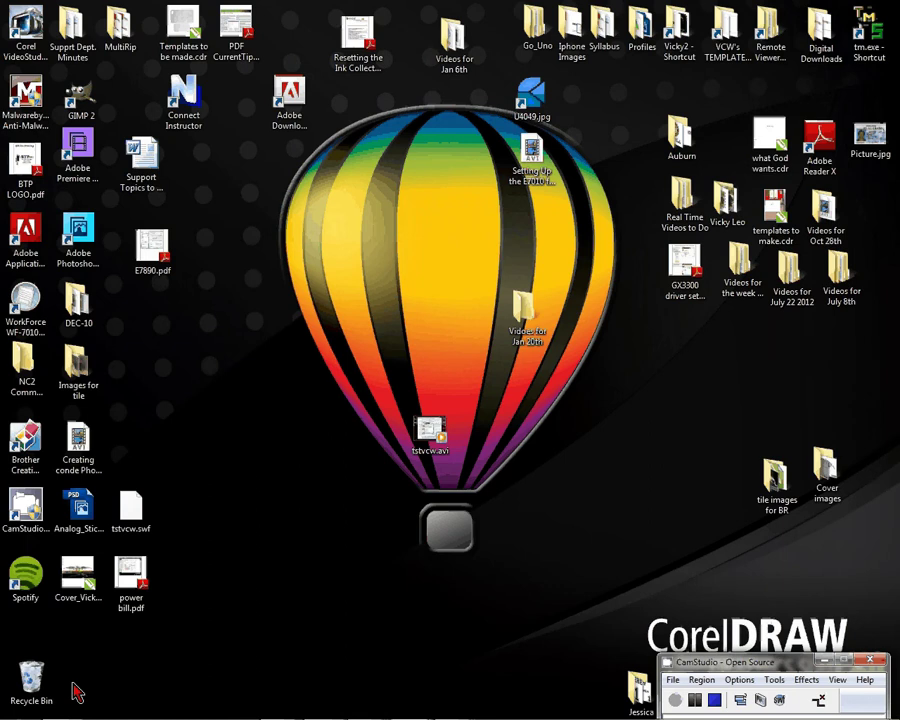
pyautogui.click(20, 710)
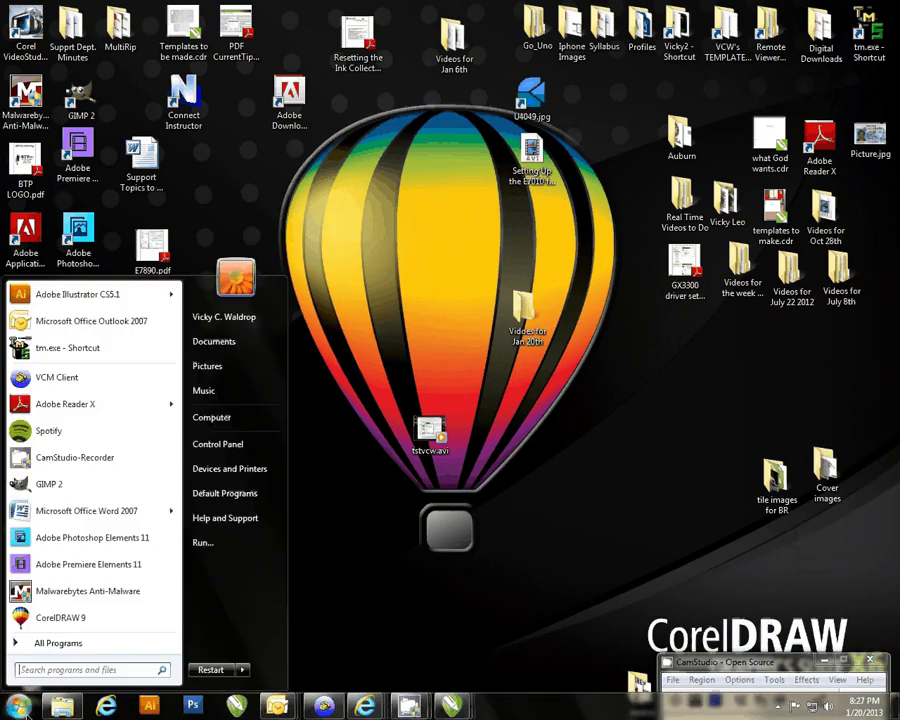
pyautogui.click(263, 481)
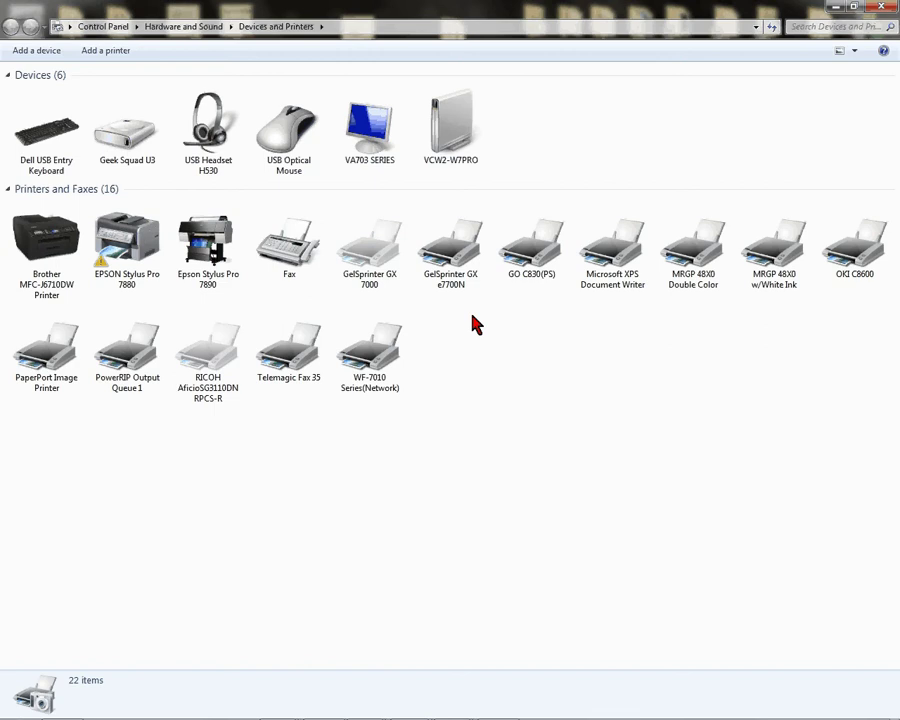
pyautogui.moveTo(447, 276)
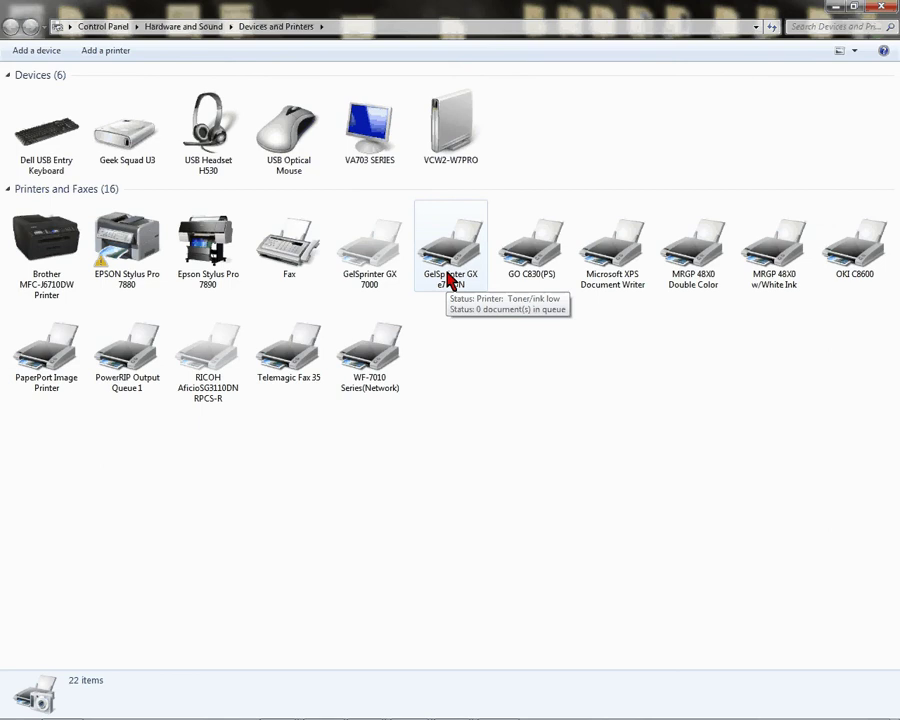
pyautogui.click(450, 280)
# Open the GelSprinter GX e7700N's Printer properties and show its Color Management tab
pyautogui.rightClick(447, 273)
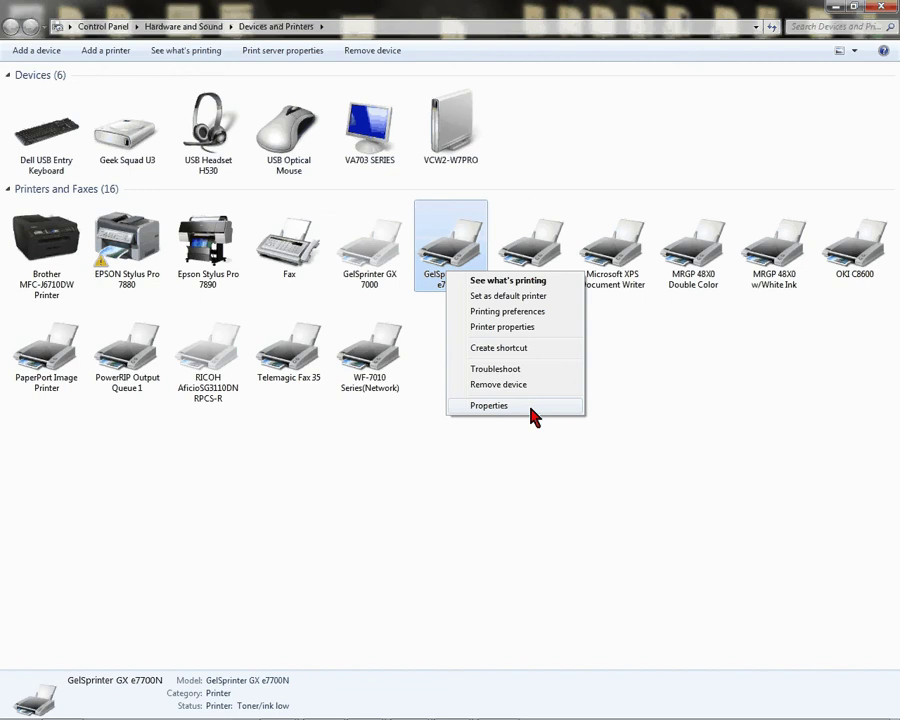
pyautogui.click(543, 326)
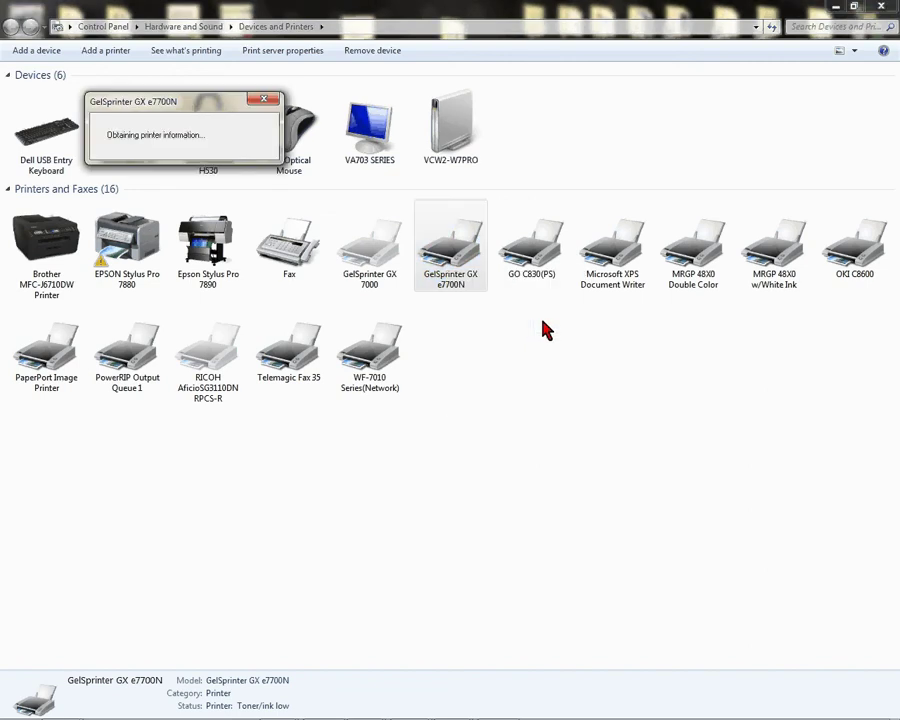
pyautogui.moveTo(717, 329); pyautogui.dragTo(455, 157)
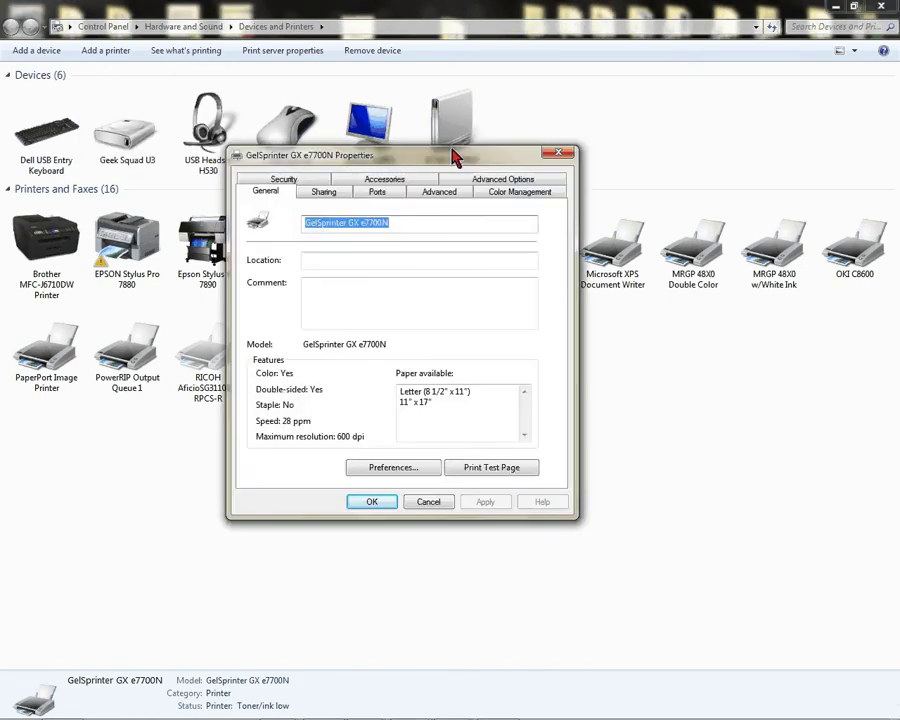
pyautogui.click(512, 192)
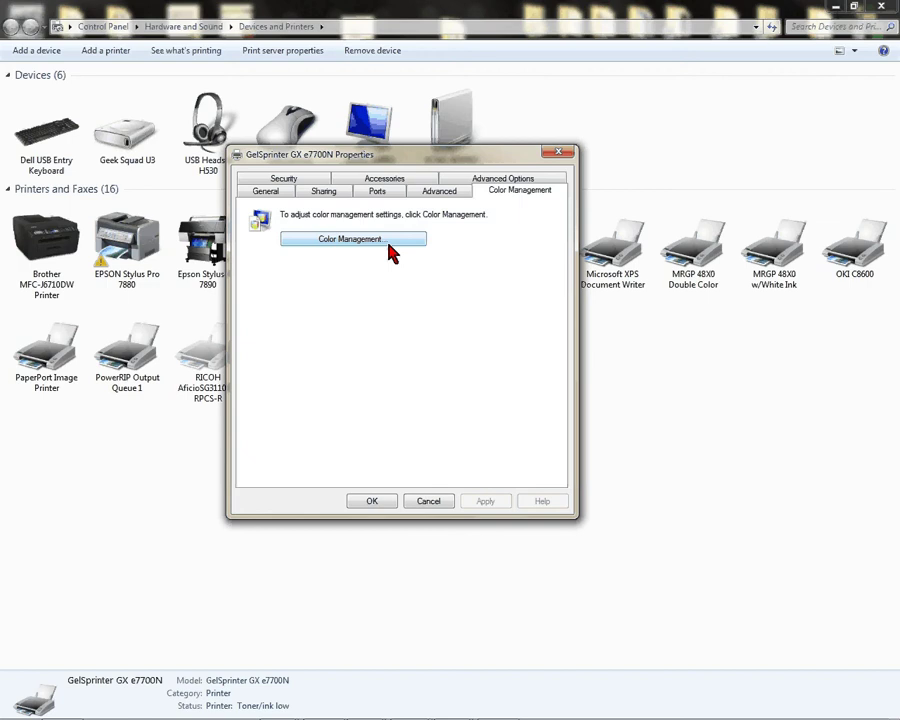
# Associate GXe7700N DyeTrans HiQuality v4a.icm with the GelSprinter, set it as default, and close Color Management
pyautogui.click(334, 241)
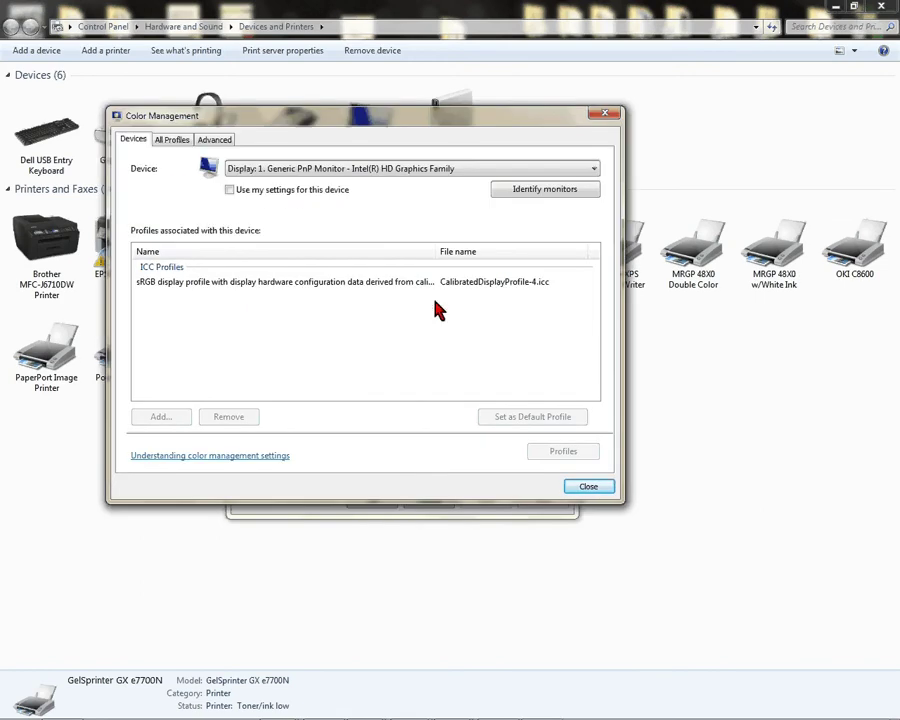
pyautogui.click(452, 176)
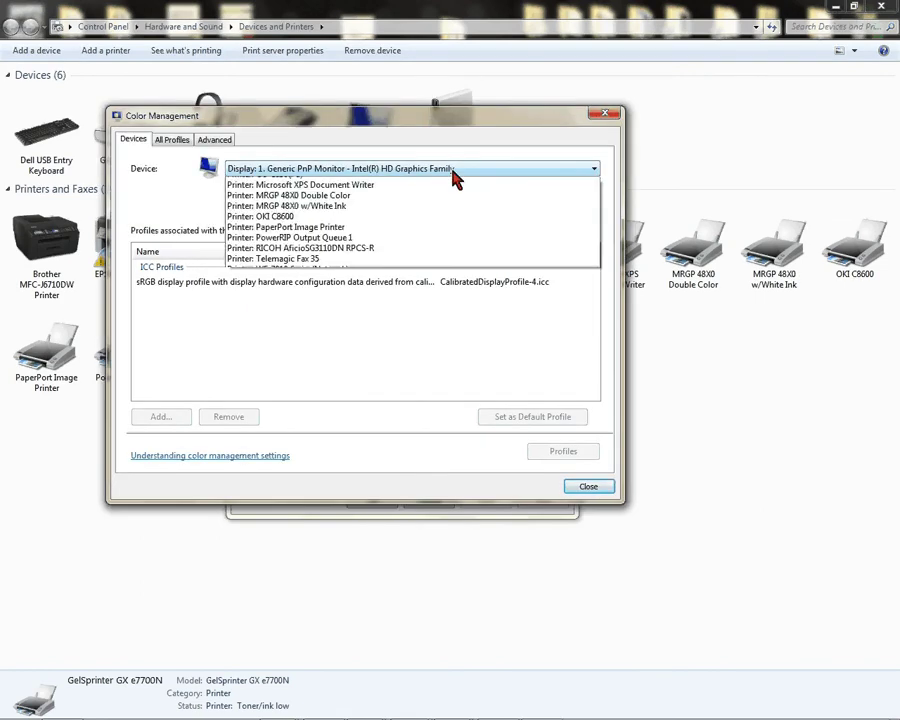
pyautogui.click(355, 246)
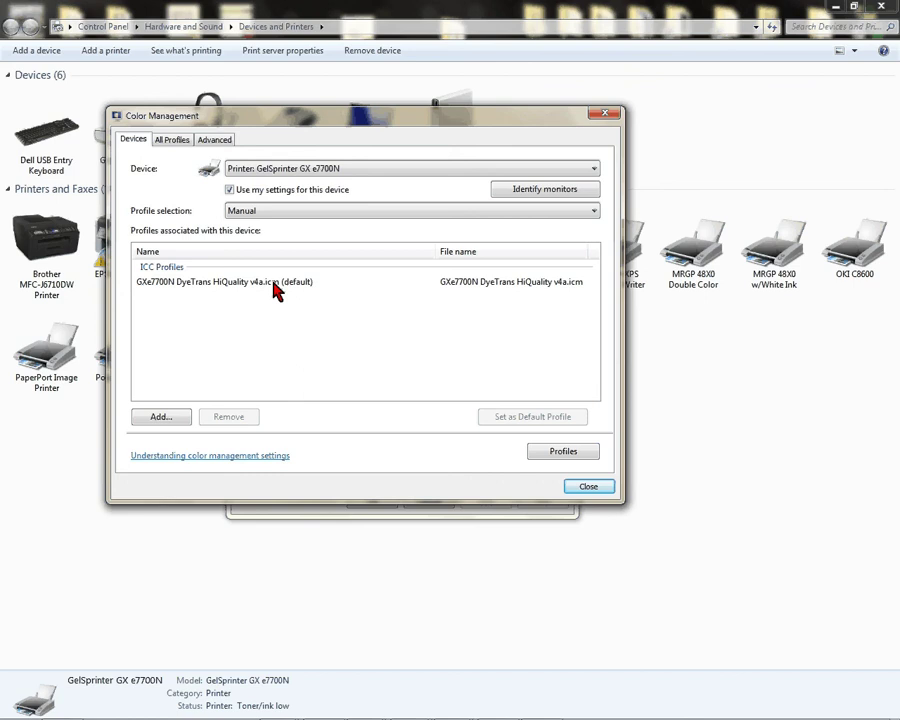
pyautogui.click(177, 424)
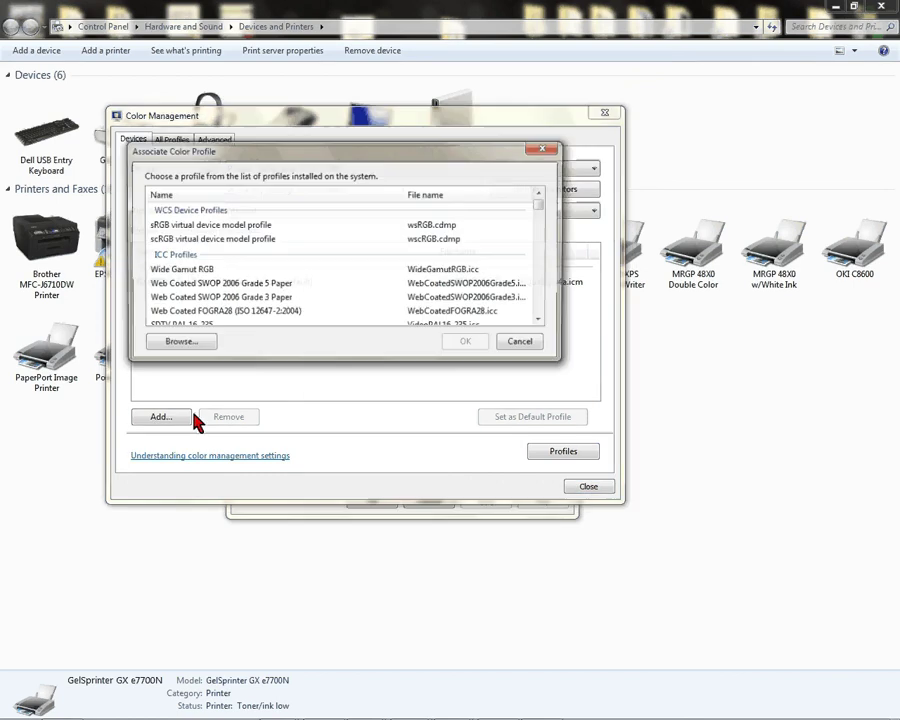
pyautogui.moveTo(540, 205); pyautogui.dragTo(533, 285)
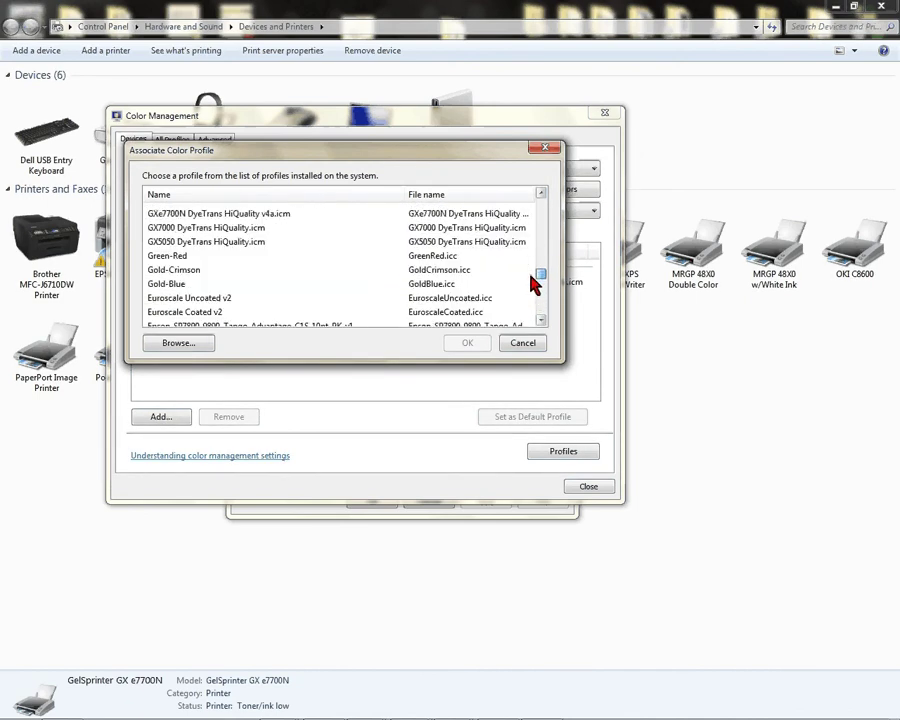
pyautogui.click(241, 217)
pyautogui.click(462, 343)
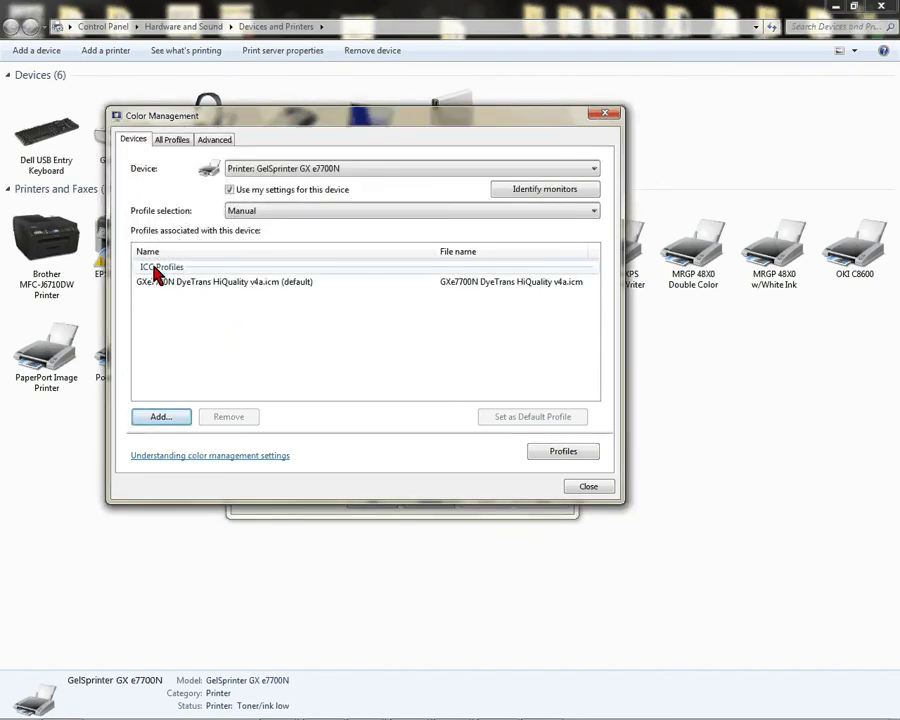
pyautogui.click(190, 288)
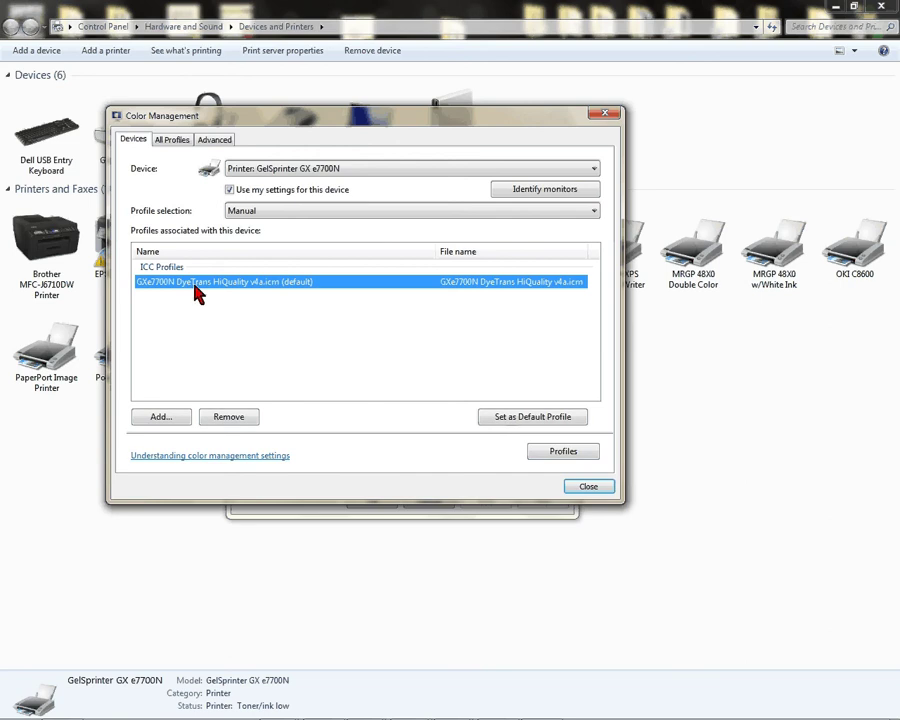
pyautogui.click(580, 418)
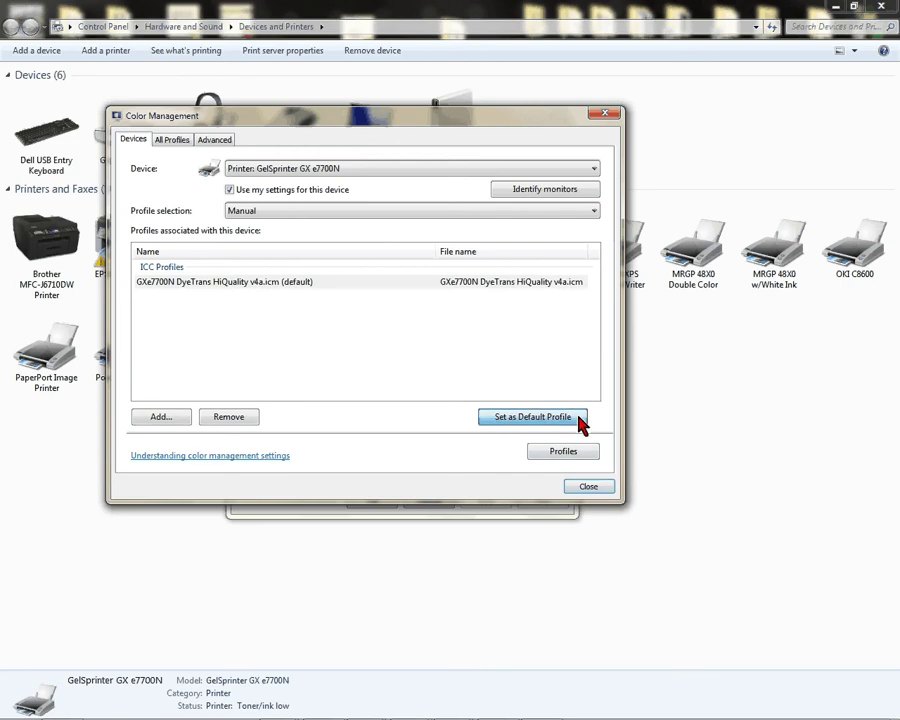
pyautogui.click(588, 488)
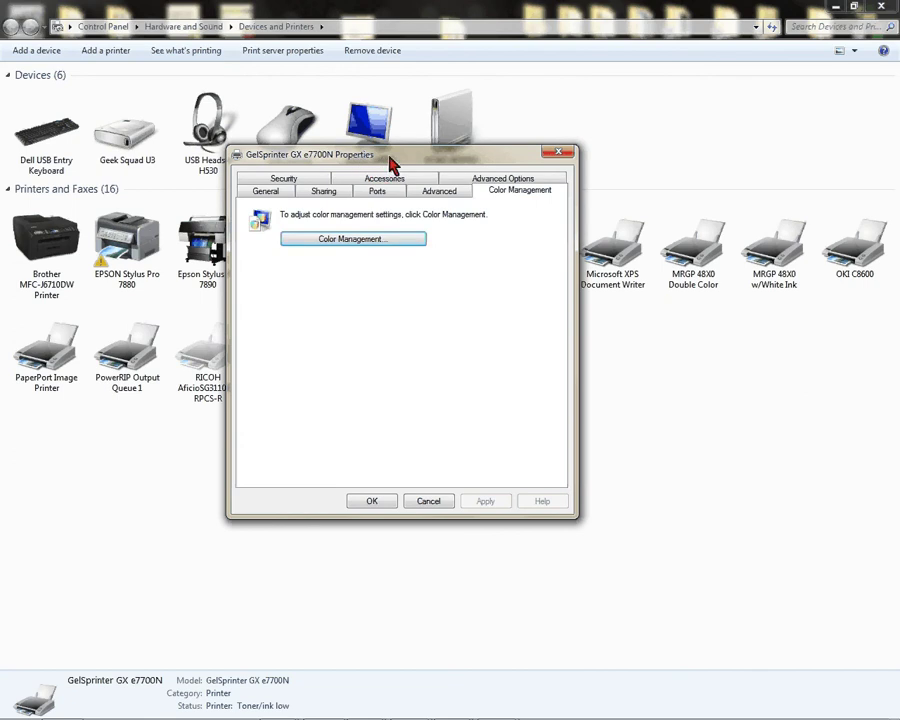
# Check the Advanced tab of the GelSprinter properties, then return to the General tab
pyautogui.click(442, 196)
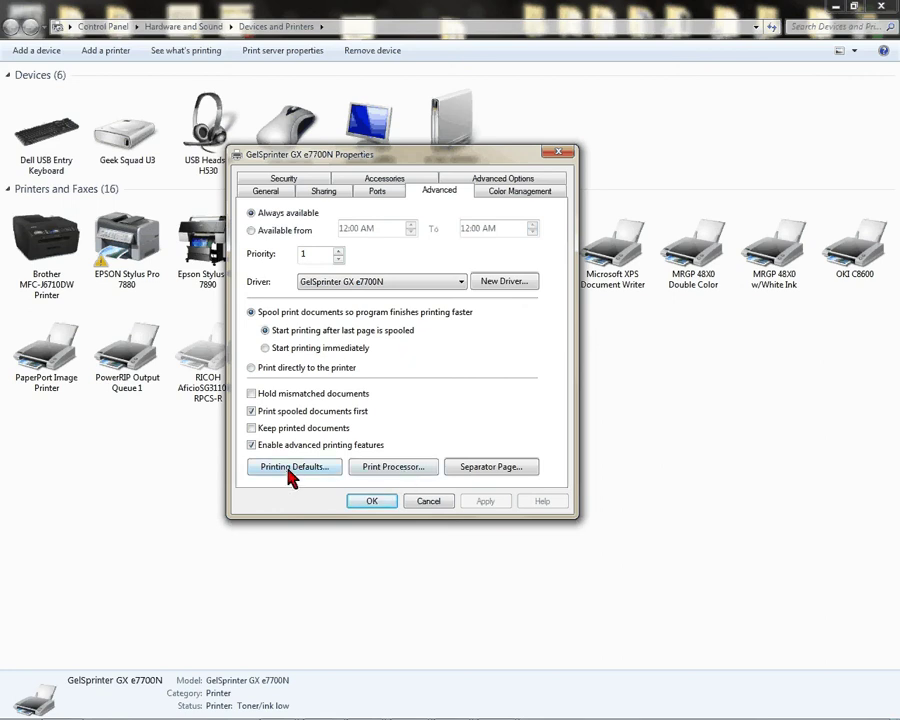
pyautogui.click(277, 196)
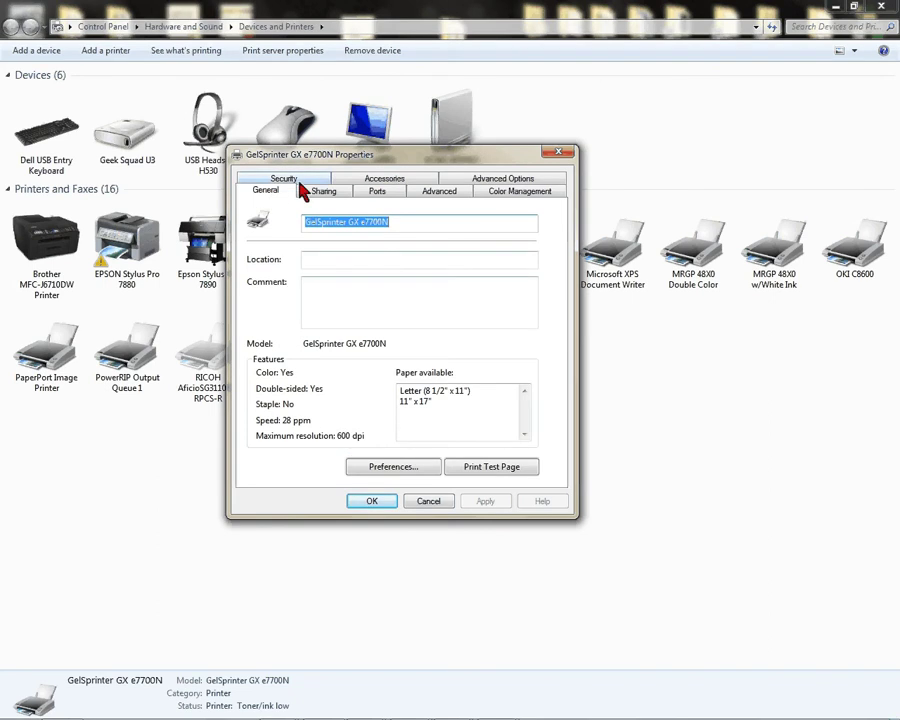
# In Printing Preferences, choose Inkjet Plain Paper, Auto Tray Select and User settings quality, then open Change User Settings
pyautogui.click(406, 472)
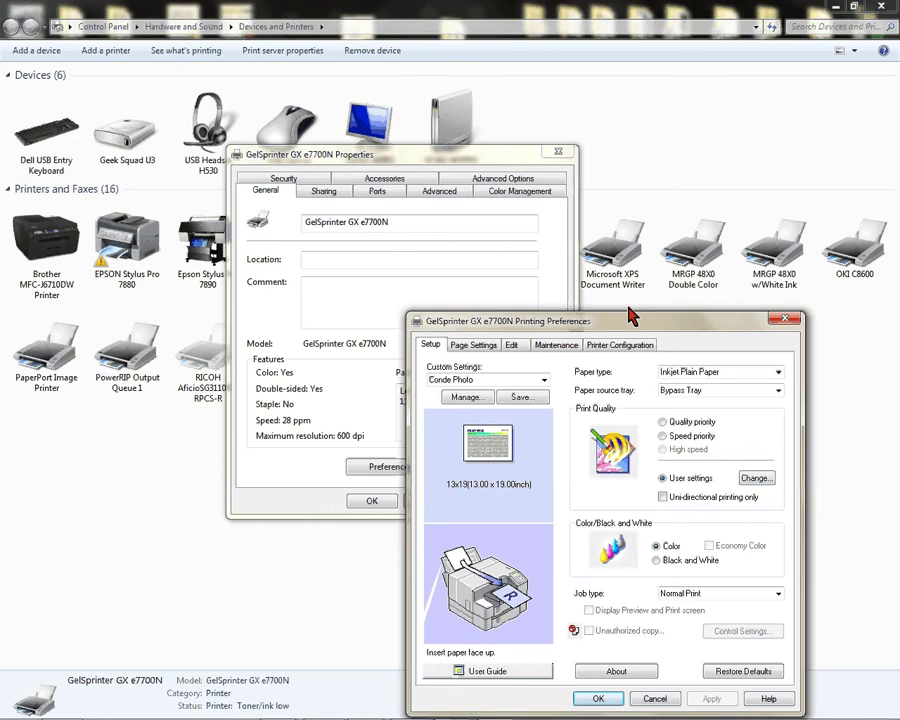
pyautogui.moveTo(622, 326); pyautogui.dragTo(578, 256)
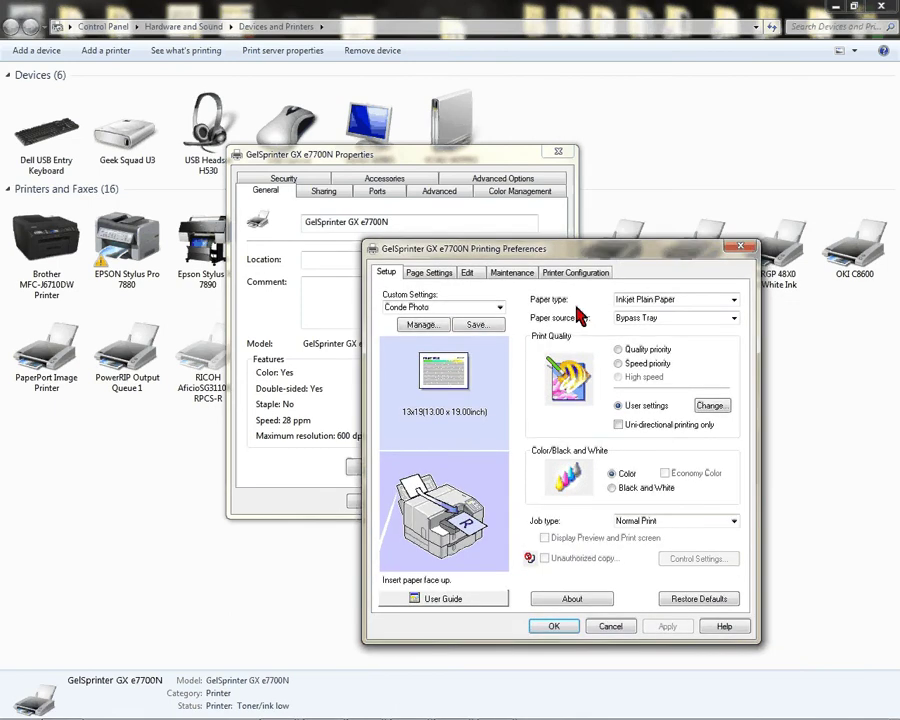
pyautogui.click(734, 299)
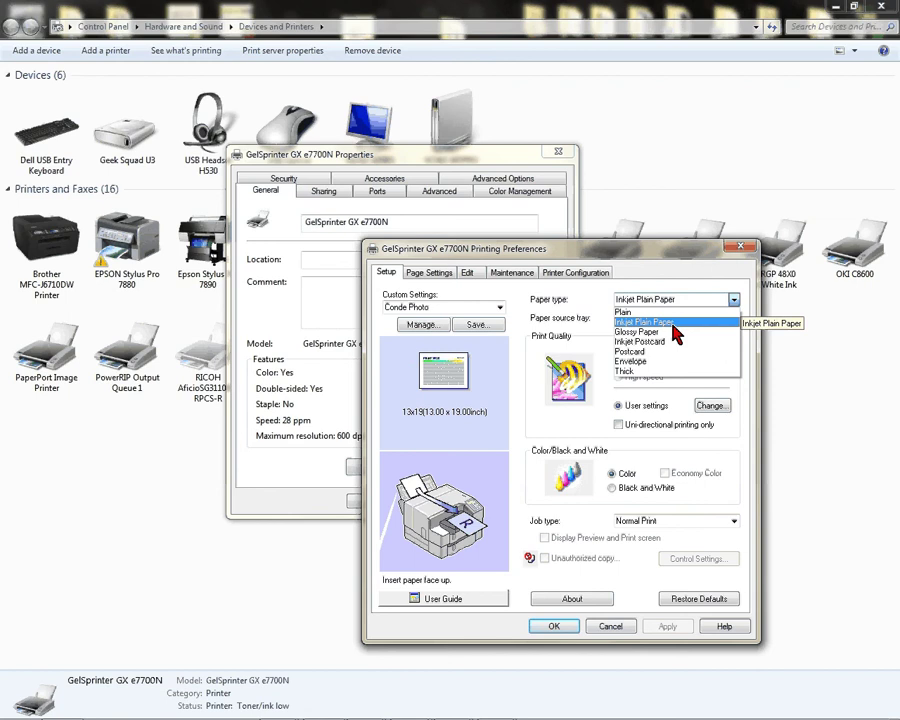
pyautogui.click(674, 325)
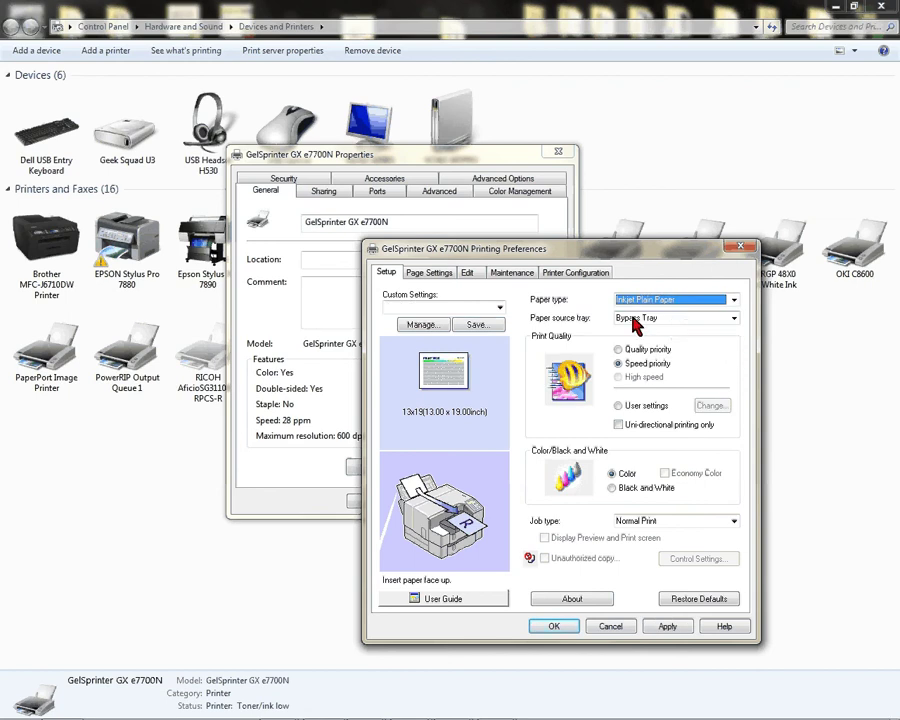
pyautogui.click(735, 319)
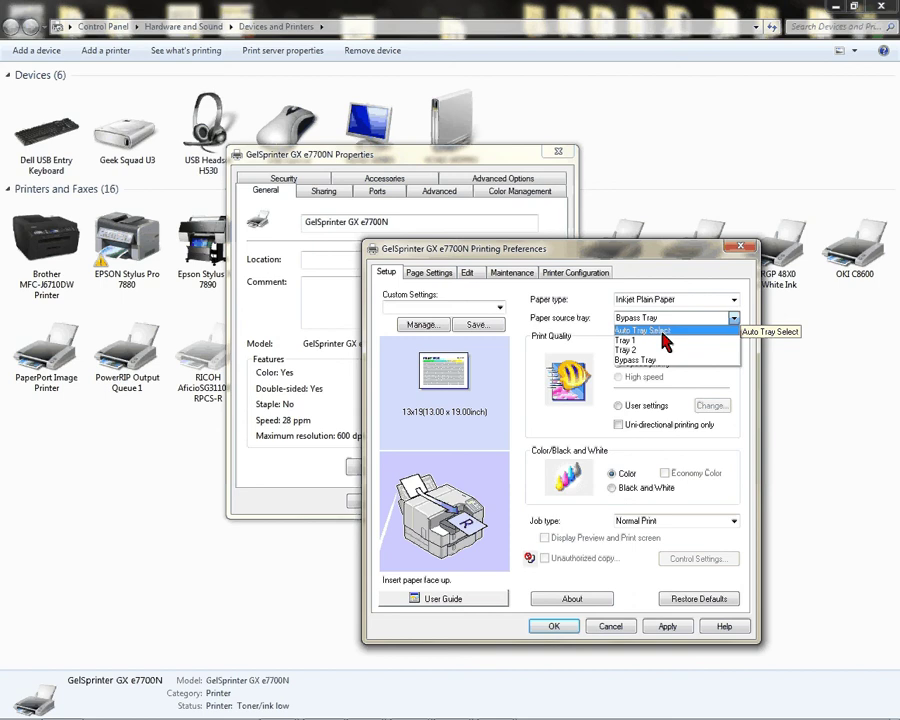
pyautogui.click(662, 332)
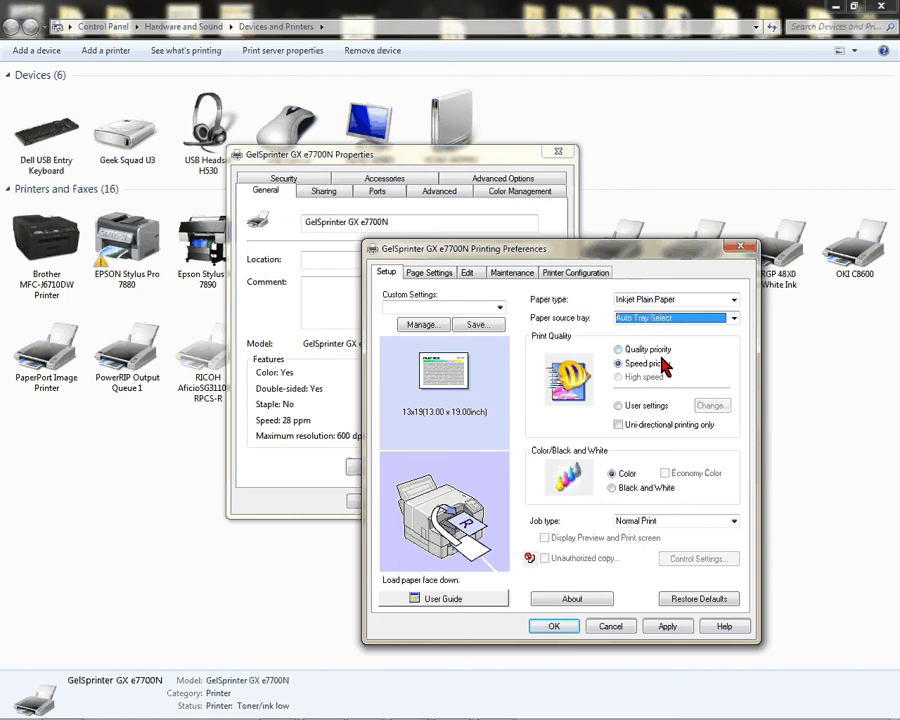
pyautogui.click(619, 406)
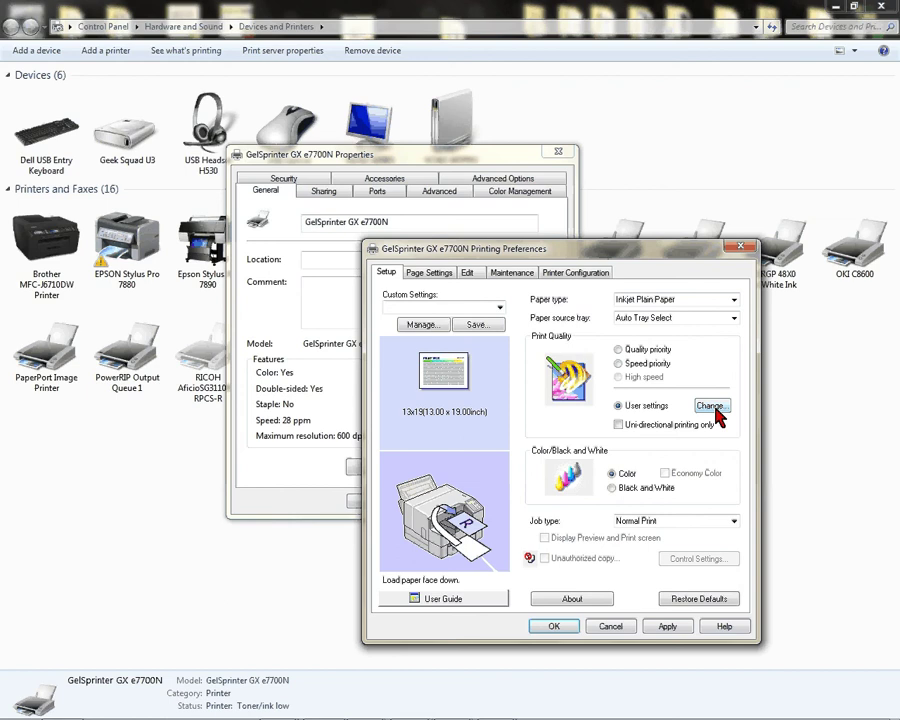
pyautogui.click(720, 410)
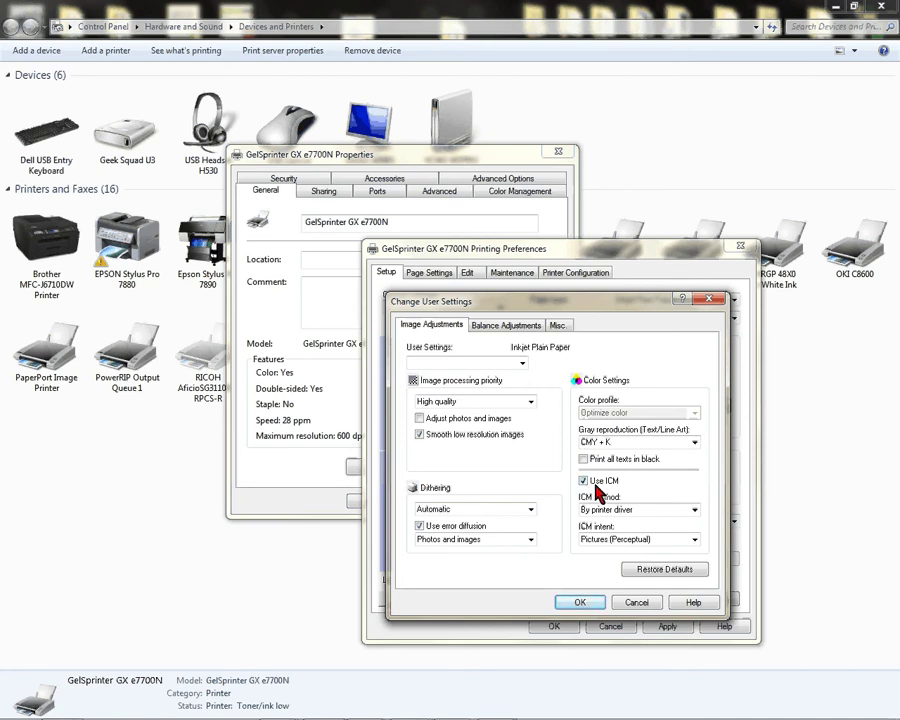
# Turn Use ICM off and back on, keeping Optimize color and the By printer driver ICM method
pyautogui.click(584, 482)
pyautogui.click(598, 414)
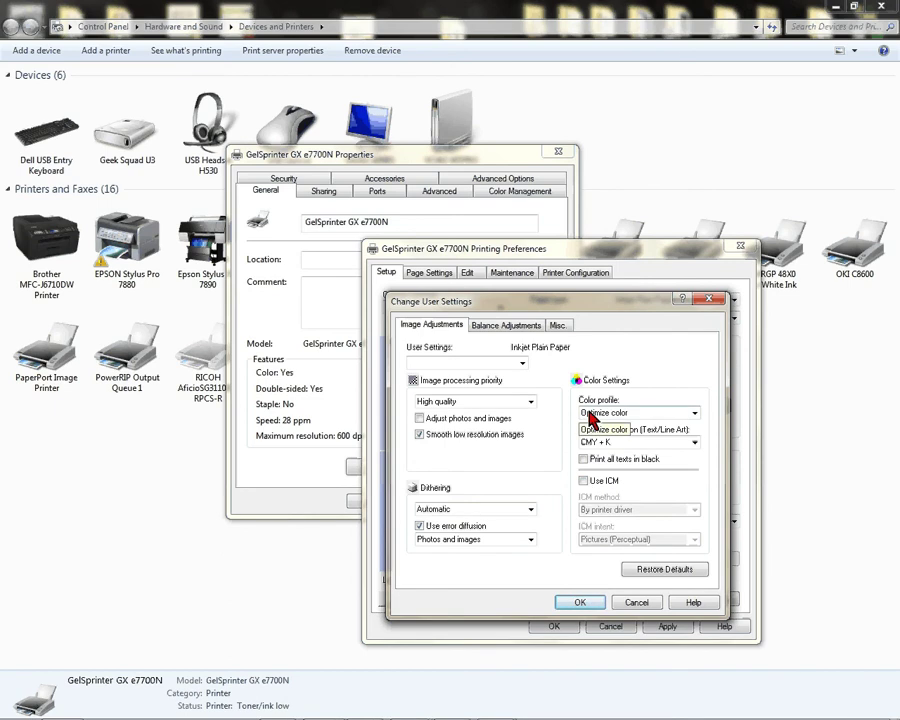
pyautogui.click(612, 426)
pyautogui.click(650, 414)
pyautogui.click(672, 426)
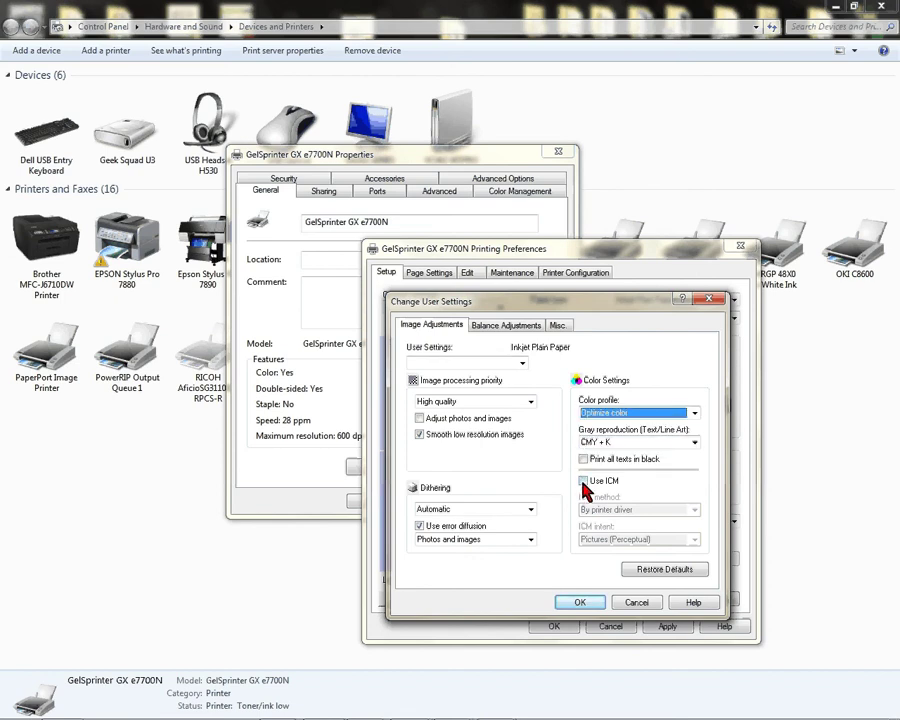
pyautogui.click(584, 482)
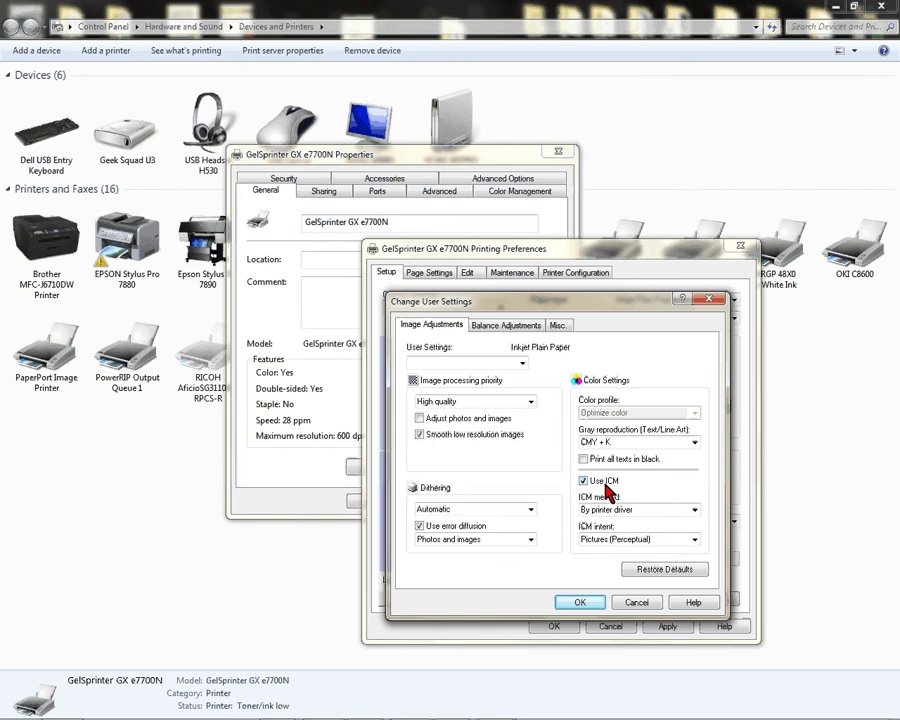
pyautogui.click(607, 510)
pyautogui.click(610, 510)
pyautogui.click(658, 513)
pyautogui.click(623, 533)
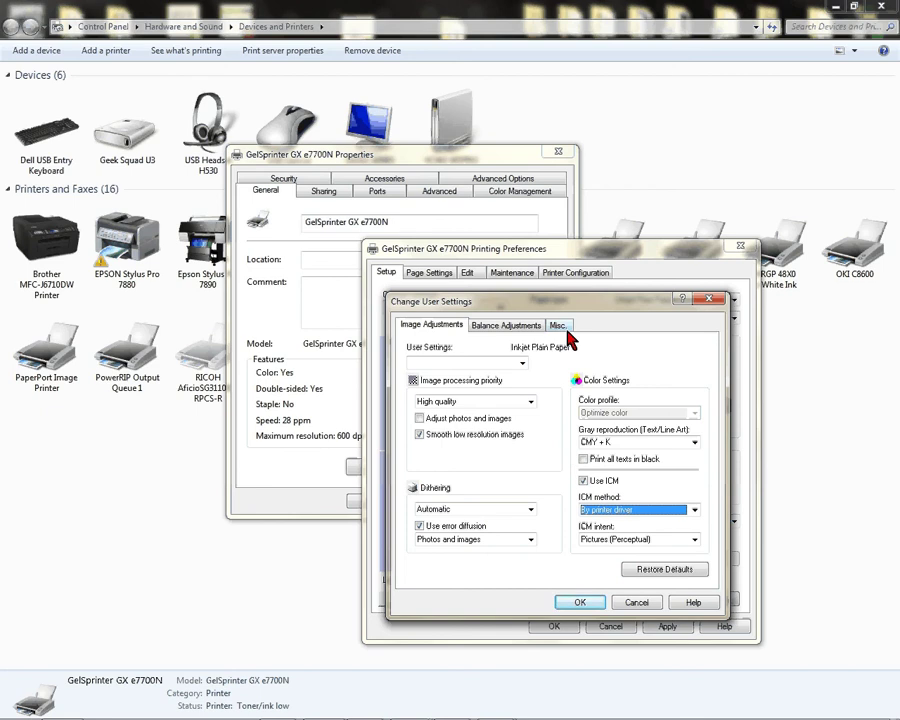
# Set dithering to Automatic, review the Misc. settings, and confirm the user settings
pyautogui.click(480, 510)
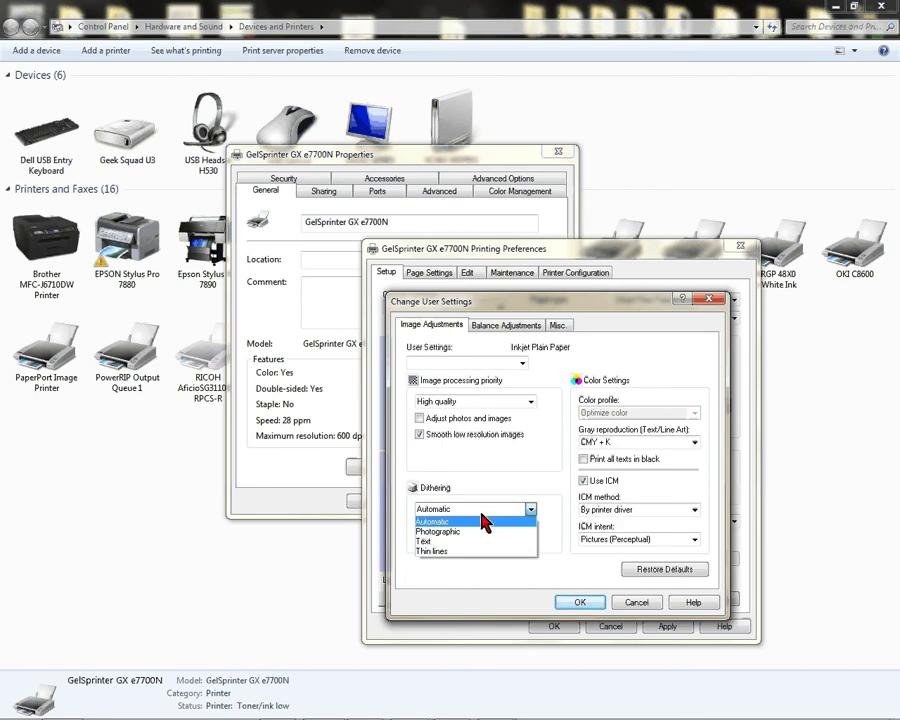
pyautogui.click(484, 521)
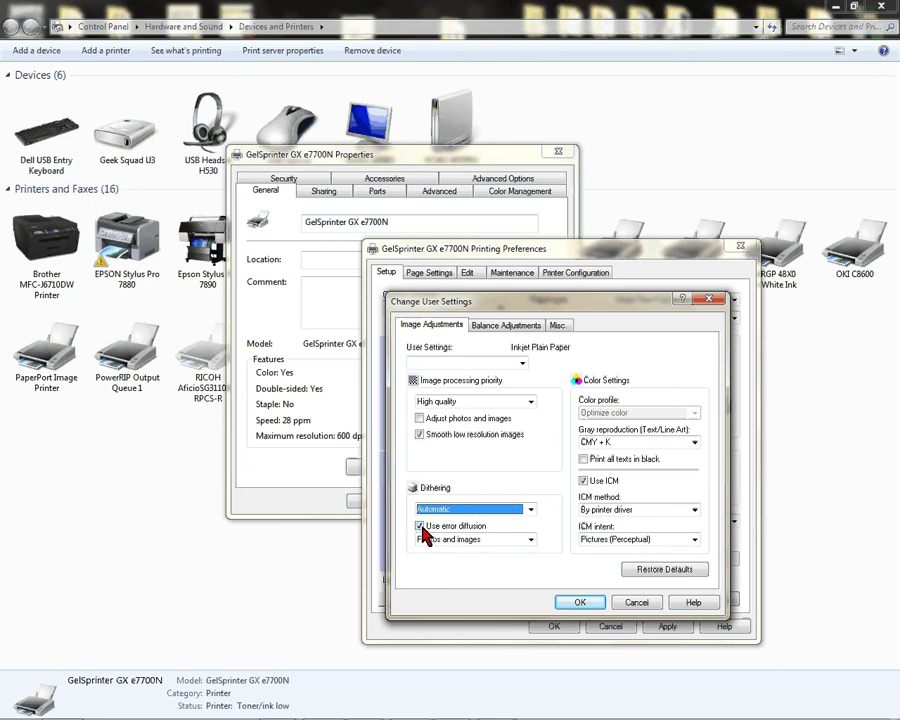
pyautogui.click(561, 326)
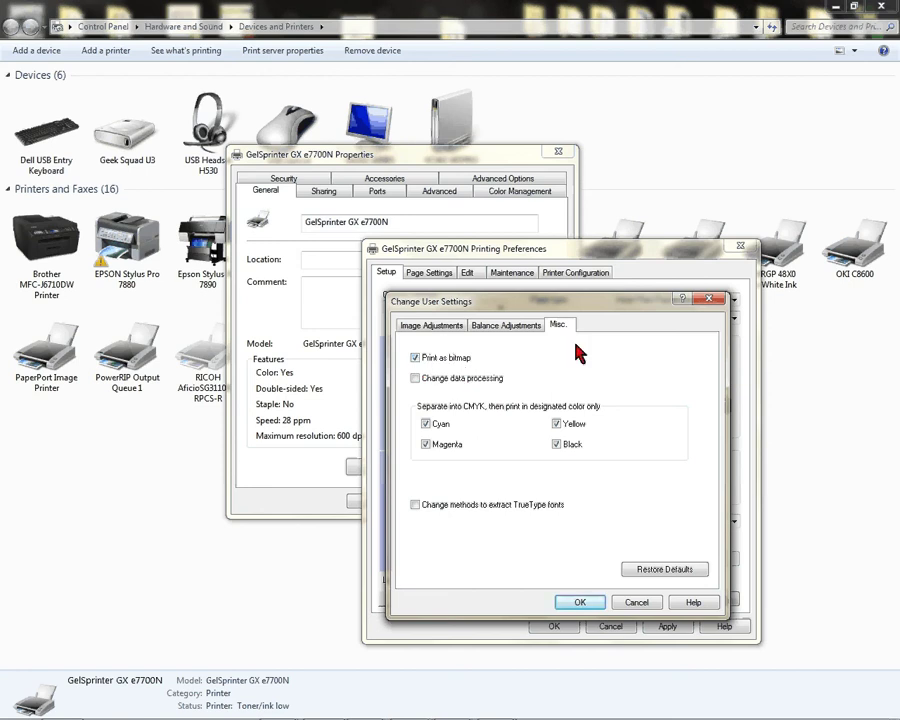
pyautogui.click(592, 600)
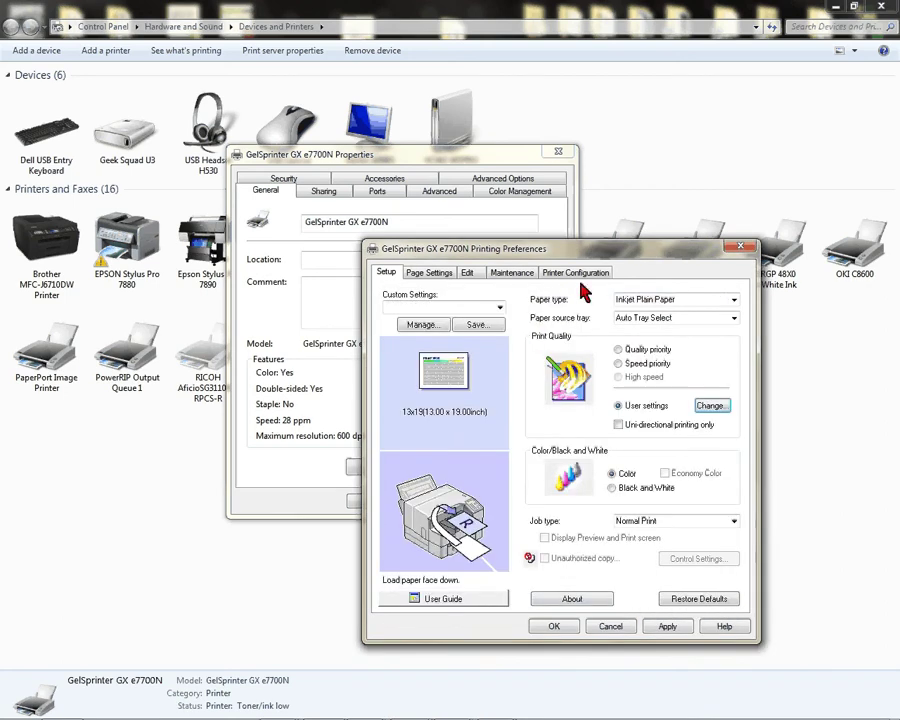
# On Printer Configuration, fill colour density with the printer's optimum values, K, C, M and Y at 5
pyautogui.click(565, 273)
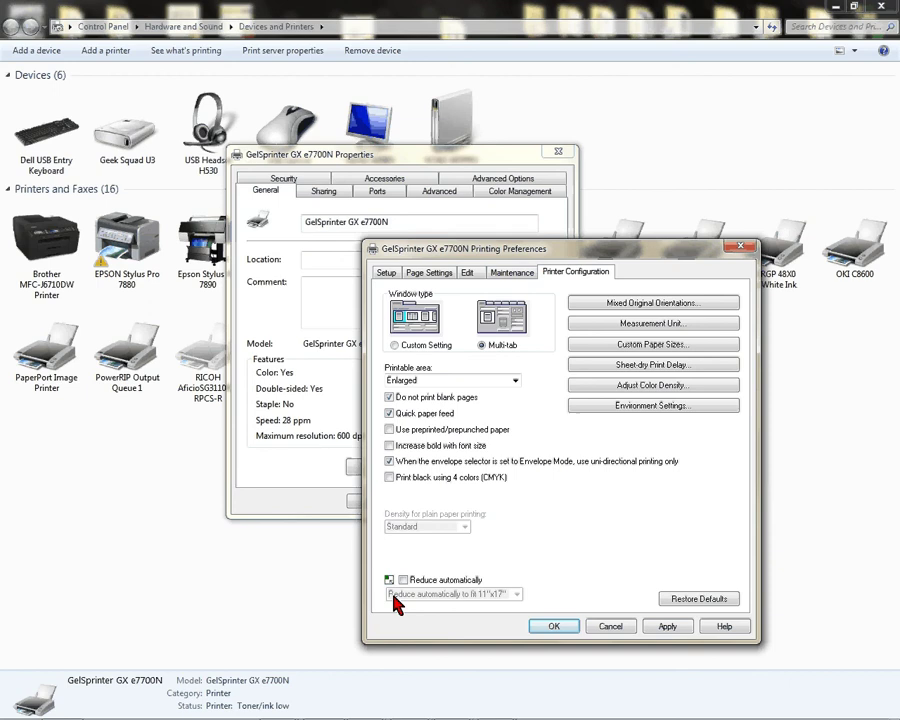
pyautogui.click(686, 386)
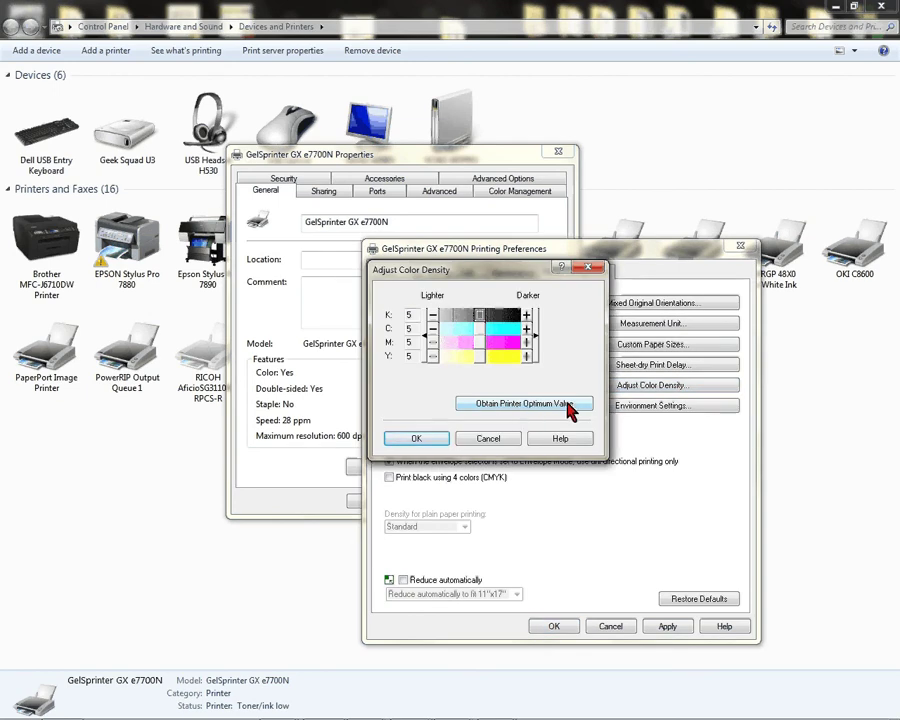
pyautogui.click(519, 405)
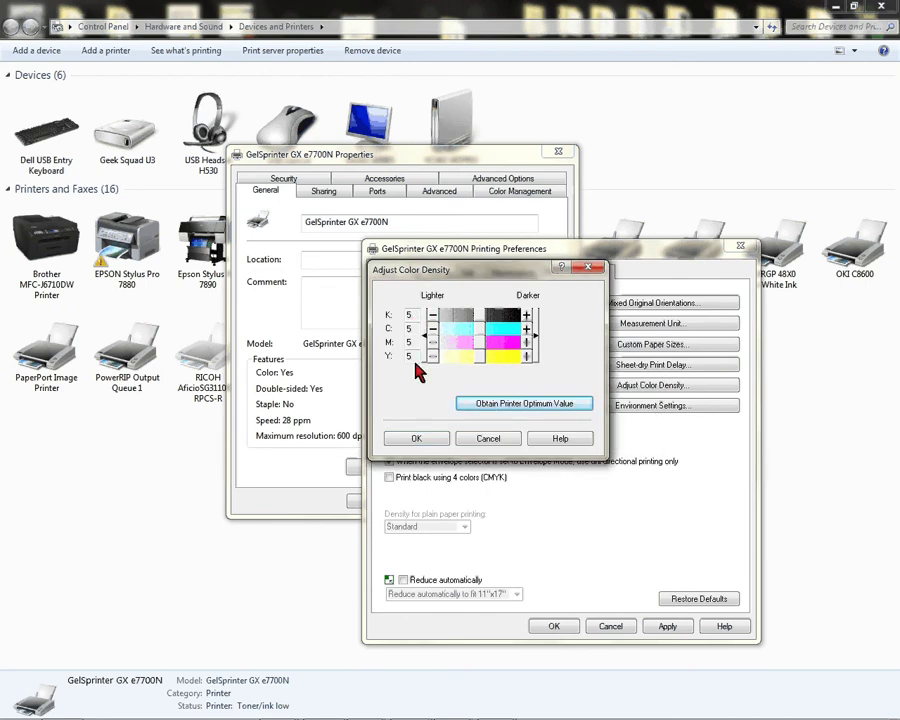
pyautogui.click(418, 439)
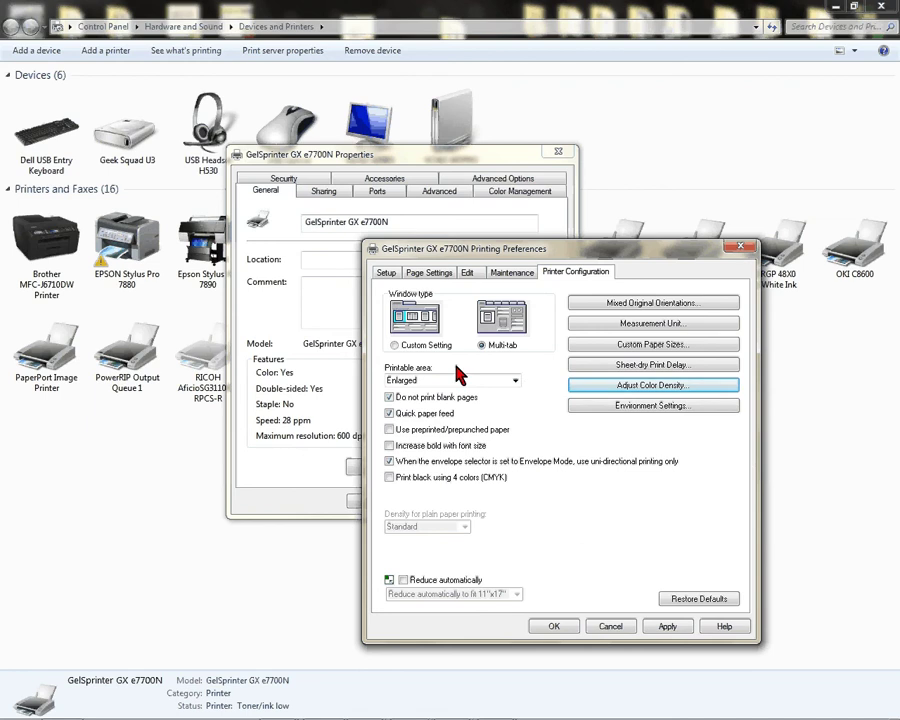
# Choose Maximum for the printable area and acknowledge the layout warning
pyautogui.click(408, 382)
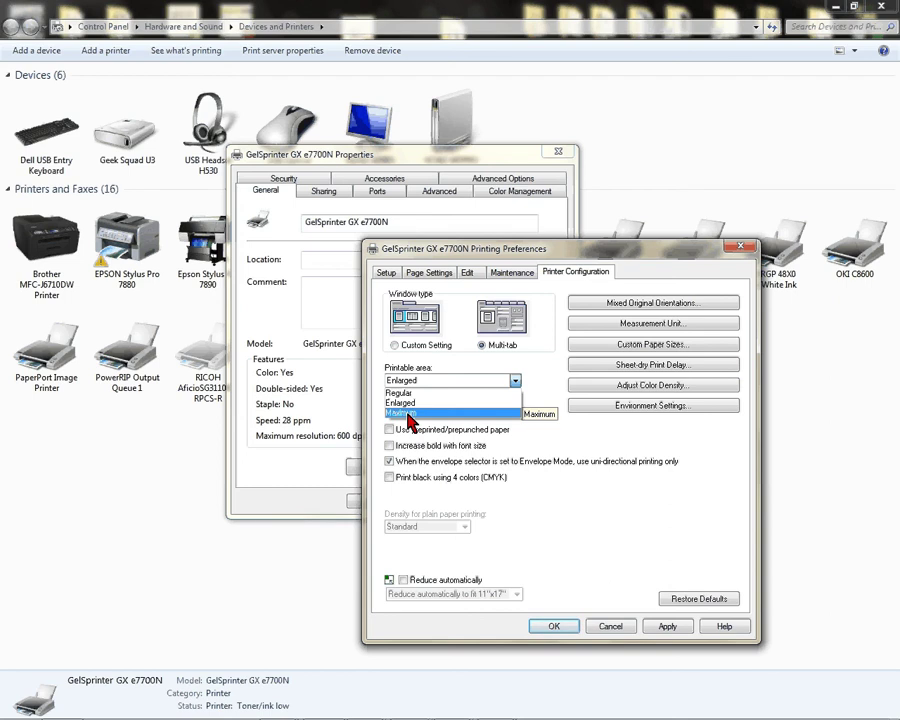
pyautogui.click(408, 414)
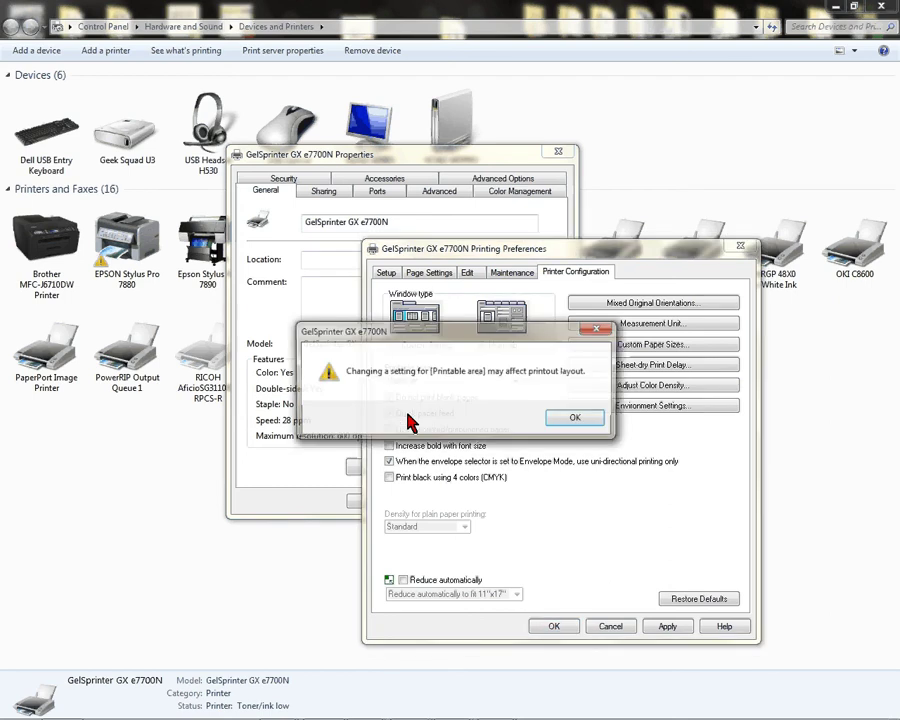
pyautogui.click(576, 419)
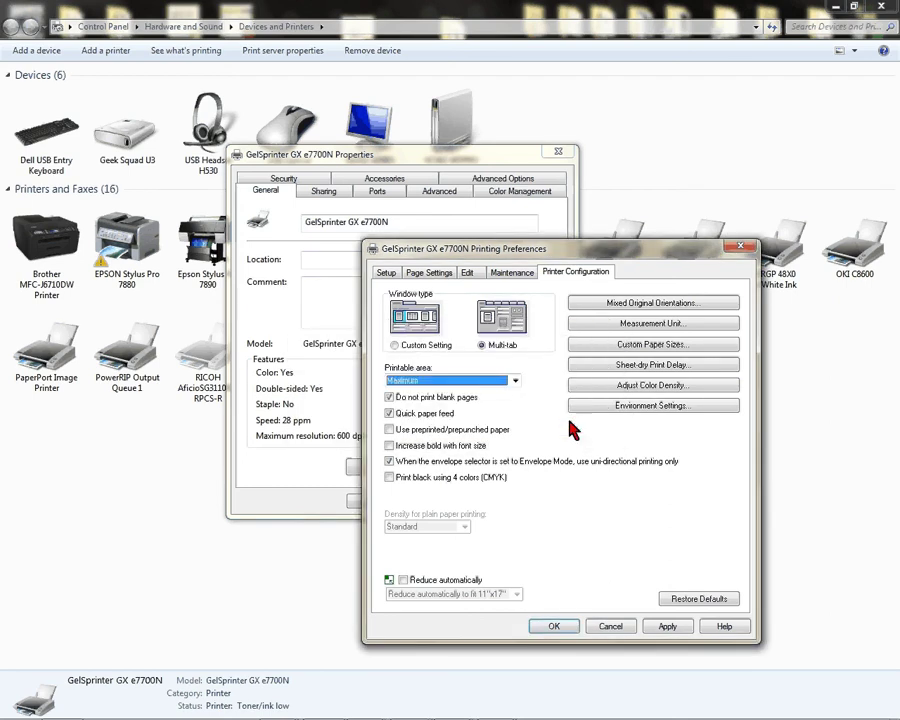
# Set the Original size on Page Settings to 11"x17", then return to Setup
pyautogui.click(388, 278)
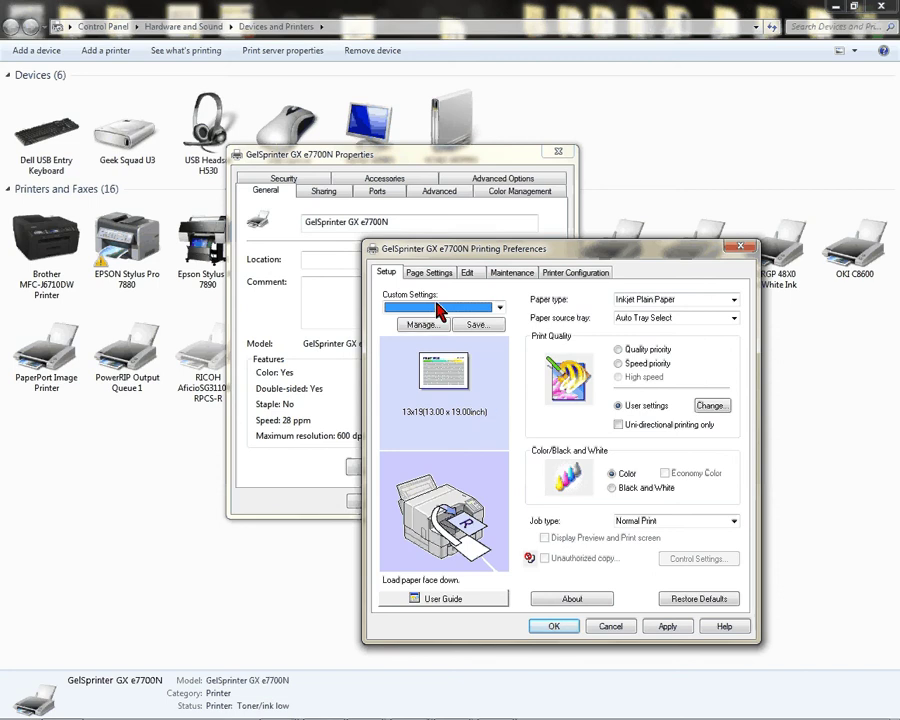
pyautogui.click(429, 272)
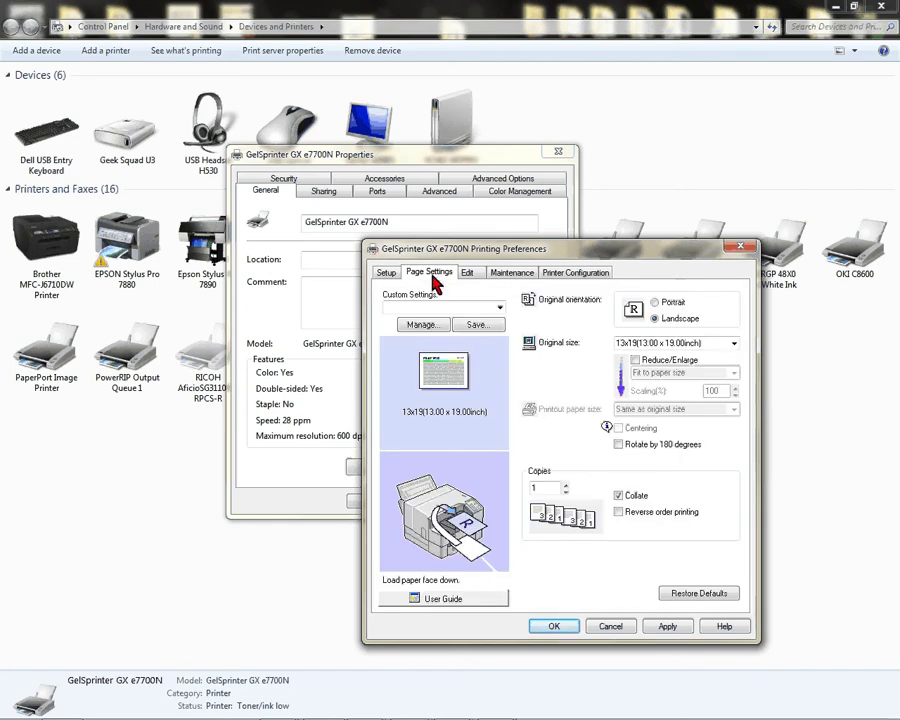
pyautogui.click(738, 345)
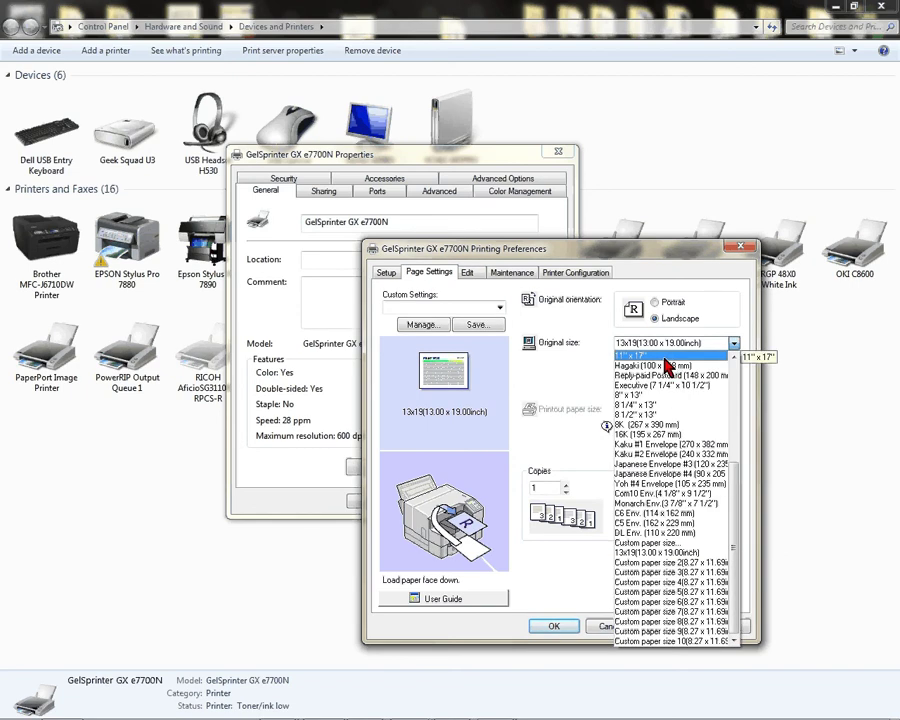
pyautogui.click(665, 355)
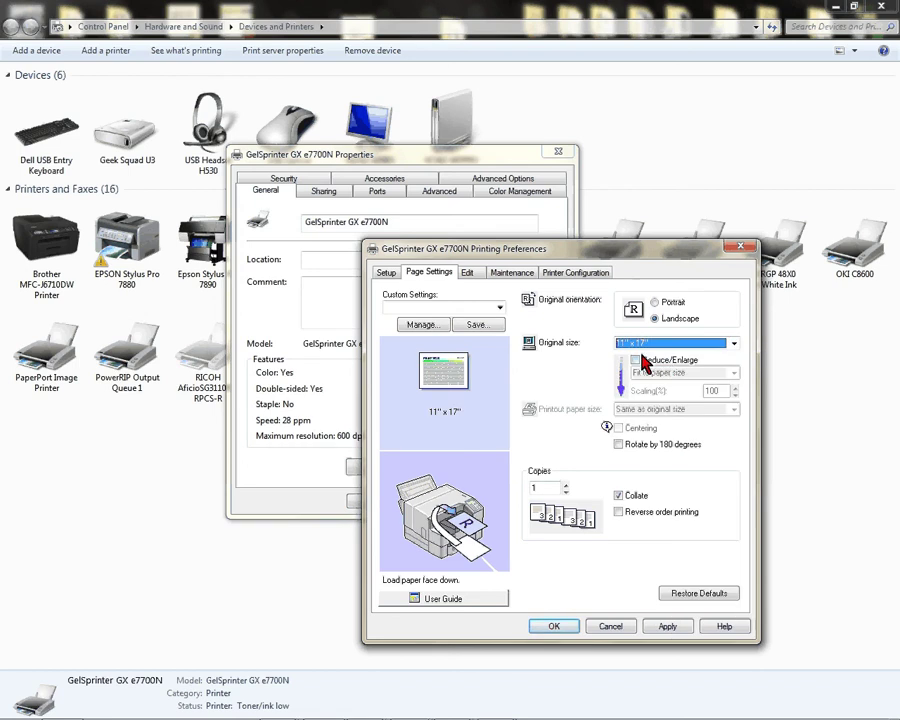
pyautogui.click(388, 278)
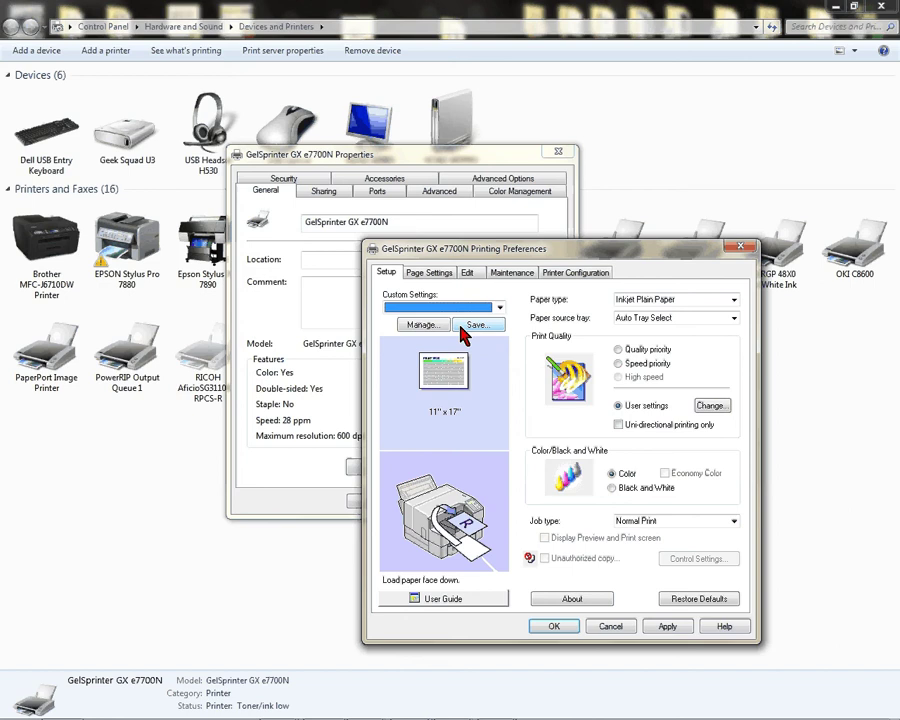
# Save the current preferences as 'Conde Photo', overwriting the existing custom setting
pyautogui.click(477, 327)
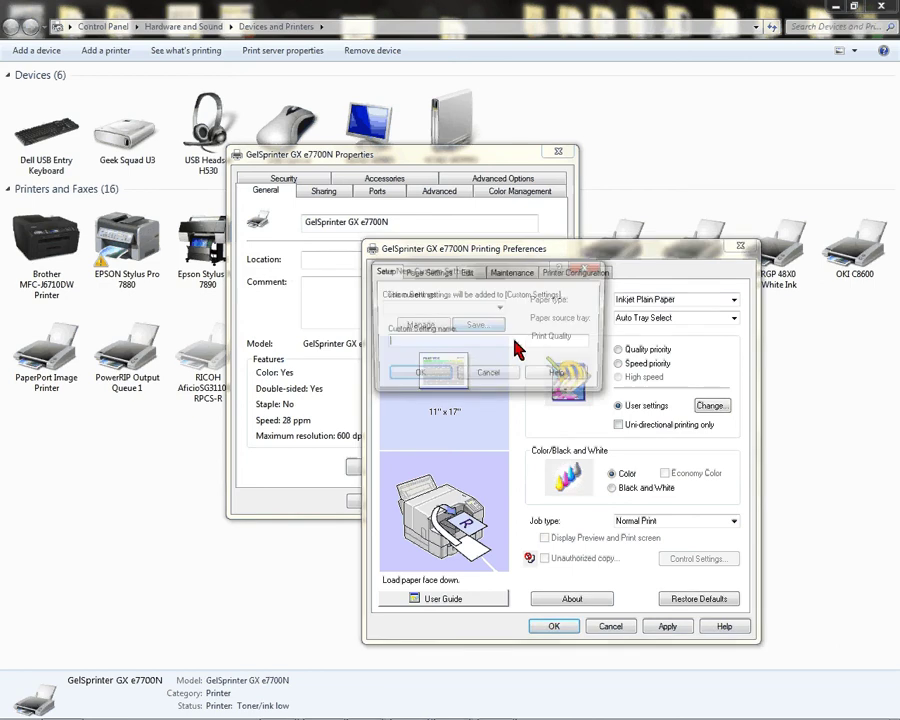
pyautogui.write('C')
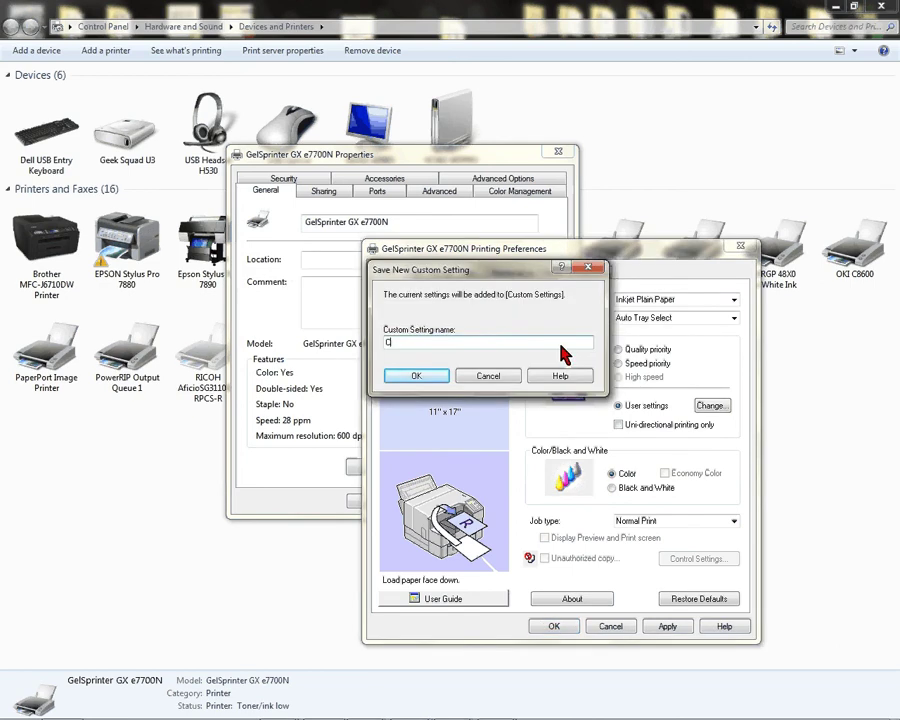
pyautogui.write('onde Photo')
pyautogui.click(414, 375)
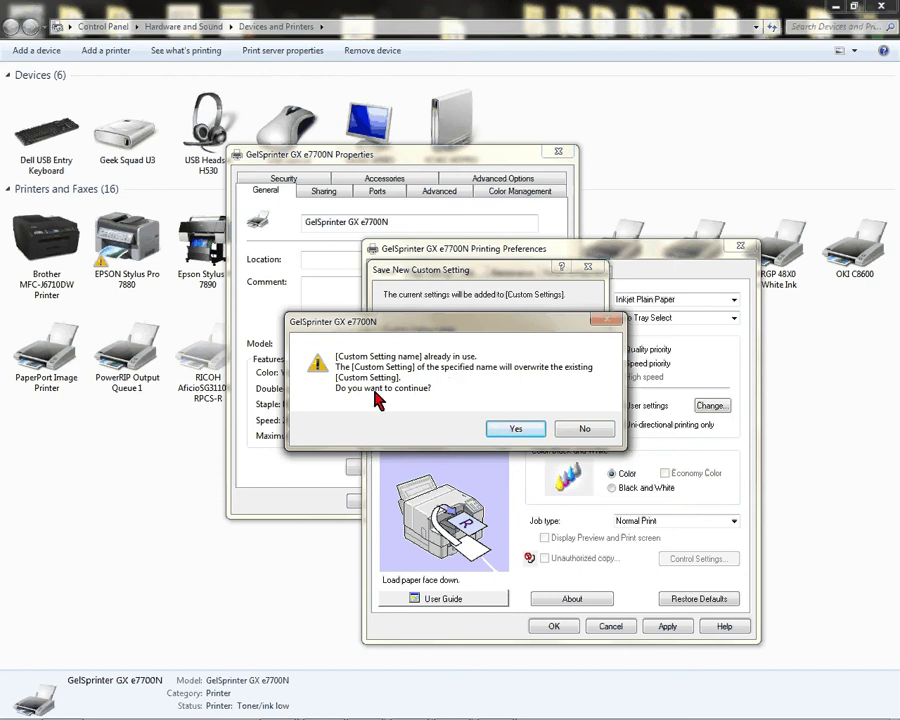
pyautogui.click(524, 428)
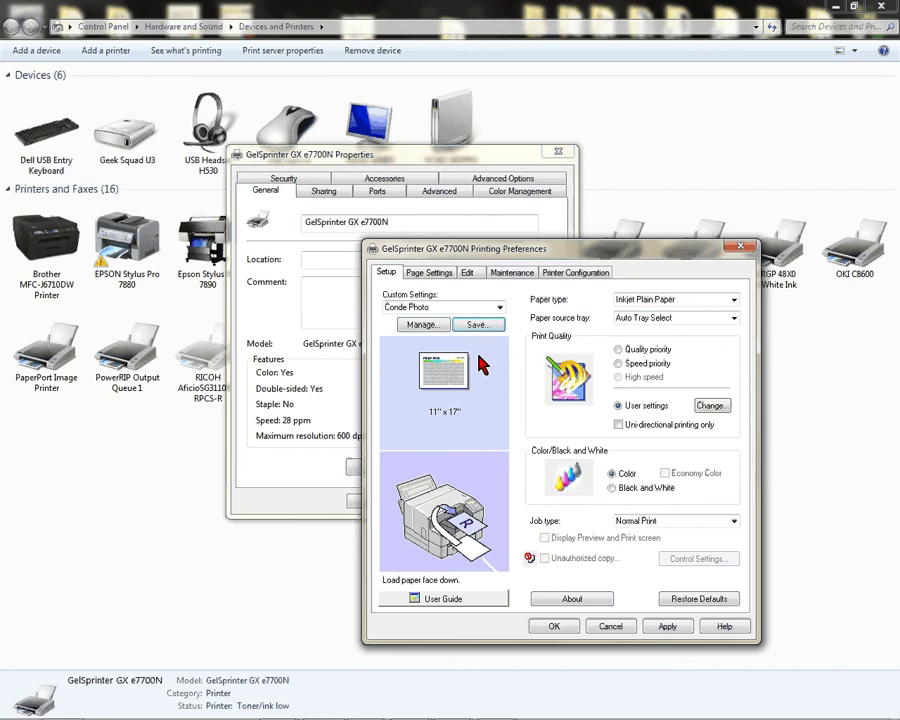
# Select Conde Photo in Custom Settings, apply it, and close Printing Preferences
pyautogui.click(676, 630)
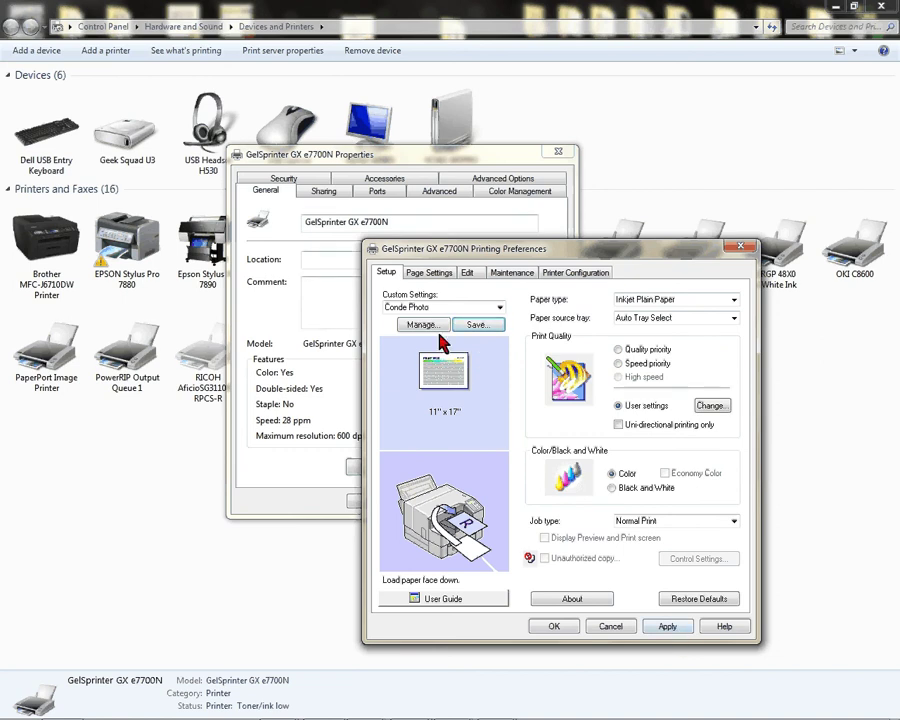
pyautogui.click(498, 309)
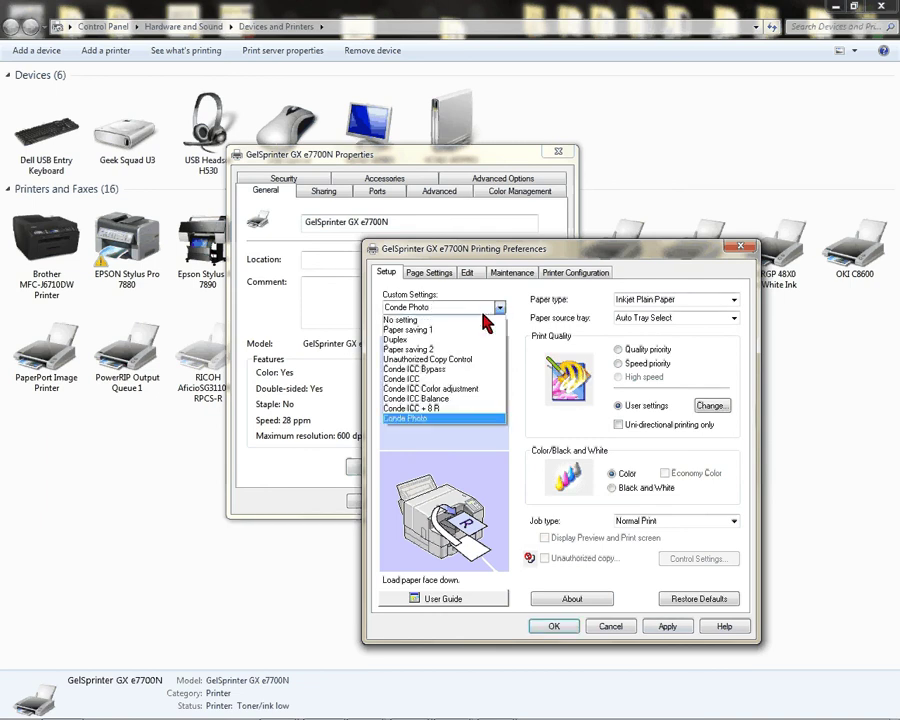
pyautogui.click(436, 419)
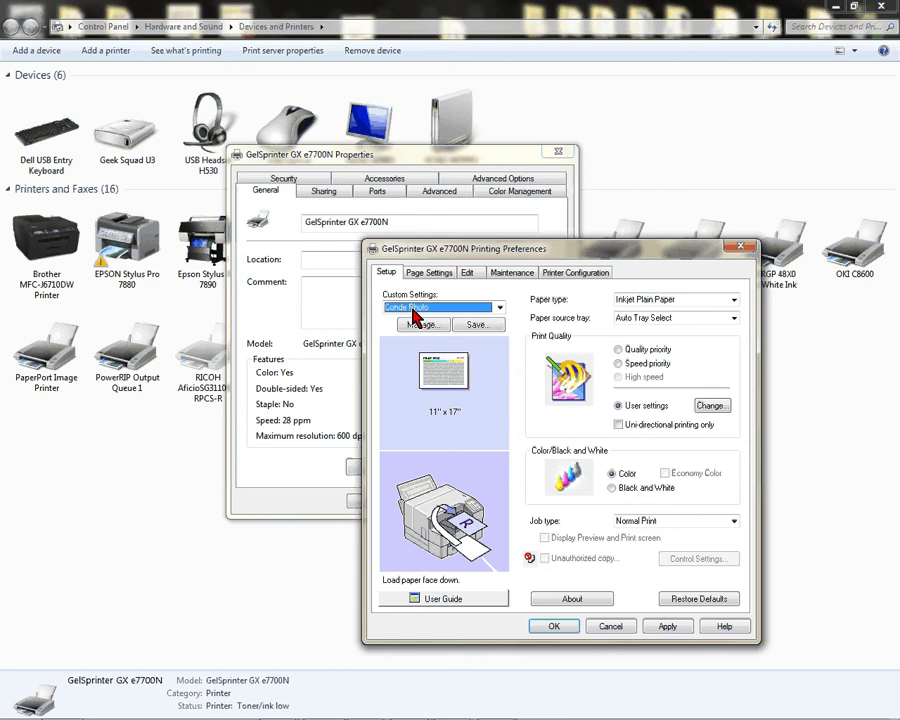
pyautogui.click(672, 627)
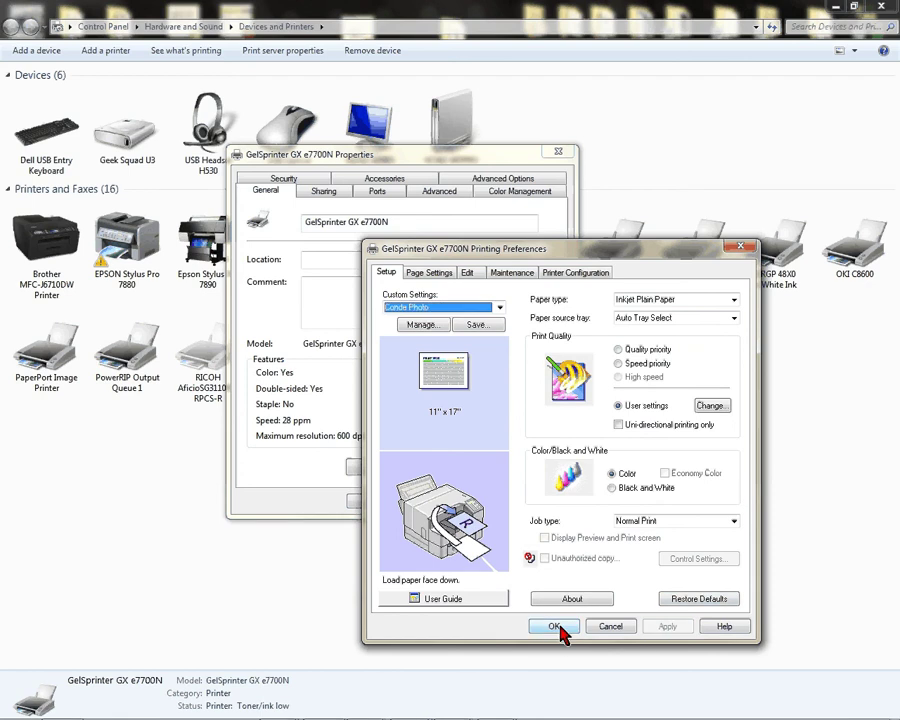
pyautogui.click(562, 628)
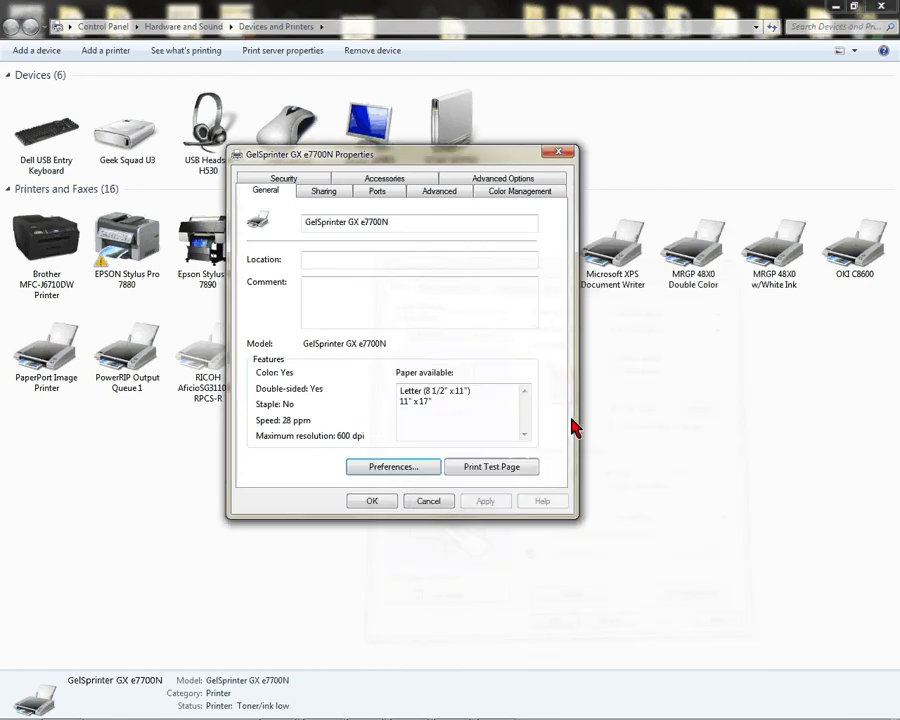
# Confirm the GelSprinter GX e7700N Properties dialog and close the Devices and Printers window
pyautogui.click(371, 501)
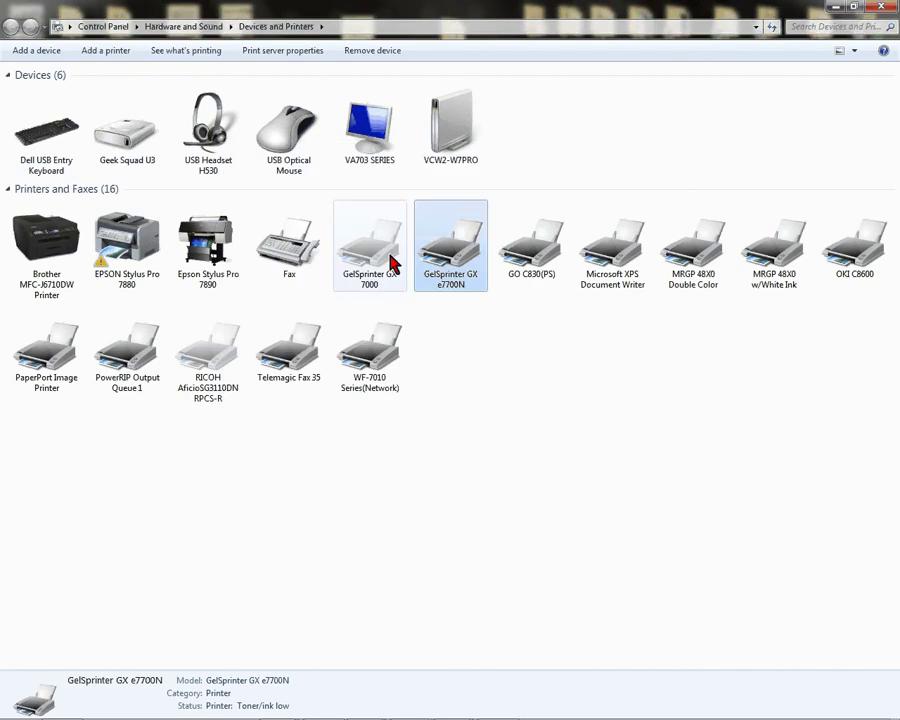
pyautogui.click(882, 8)
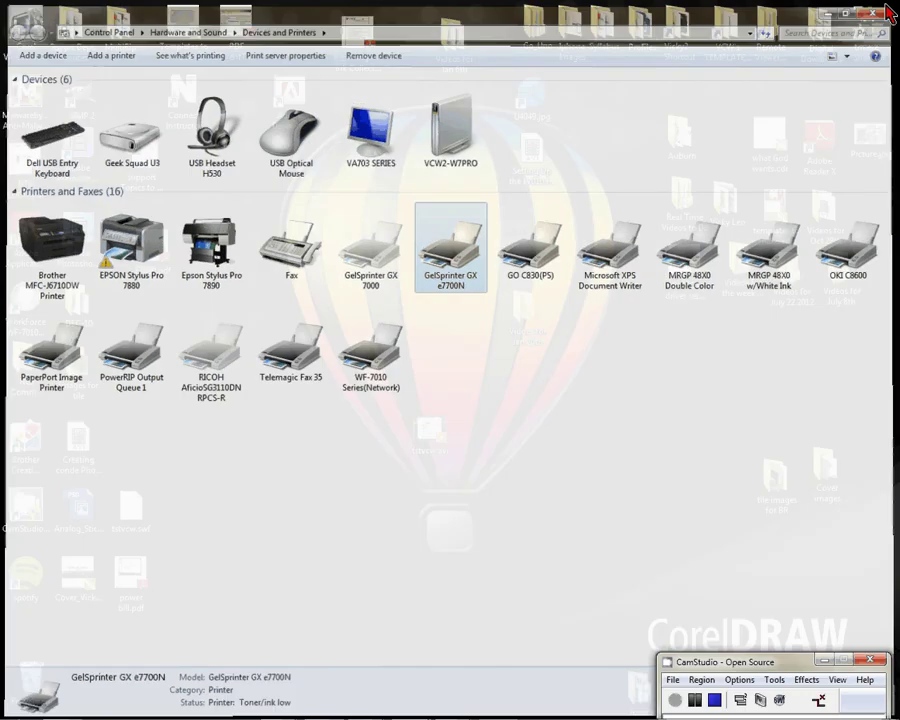